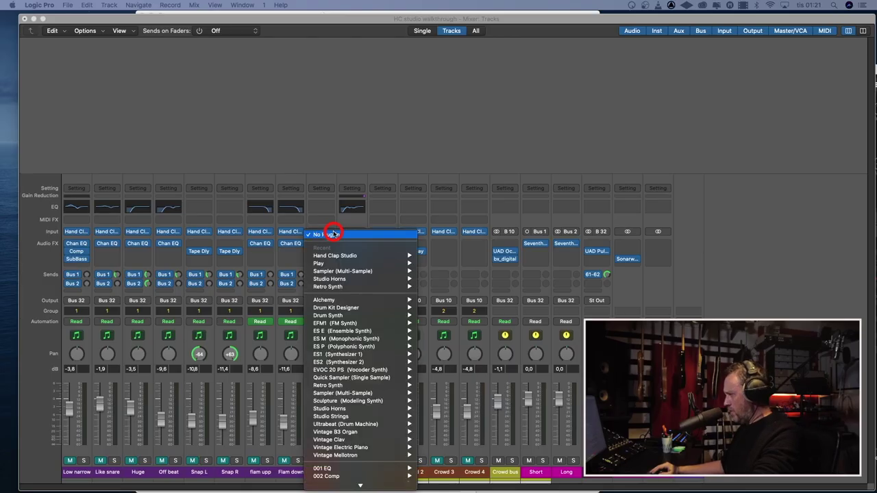
- Load Hand Clap Studio (Stereo) on HC studio, edit one Rhythm Xpander step, then switch the Xpander off
mouse_move(336, 254)
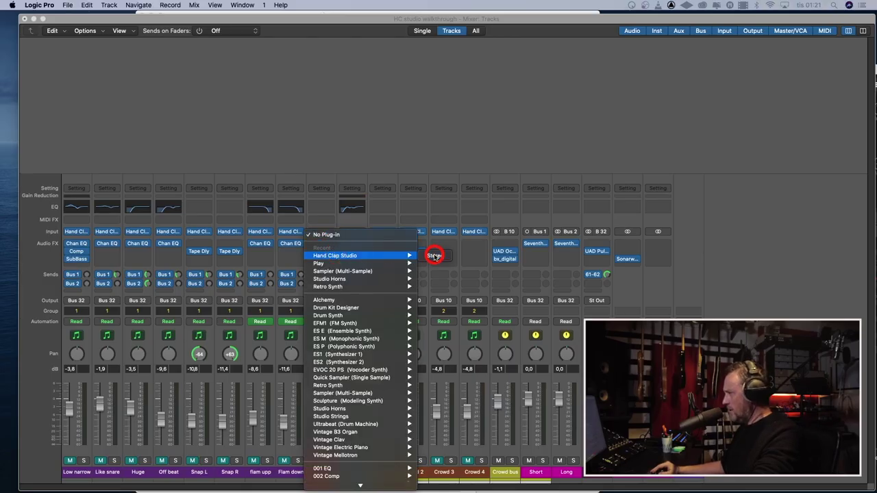
left_click(432, 256)
left_click_drag(438, 132, 288, 61)
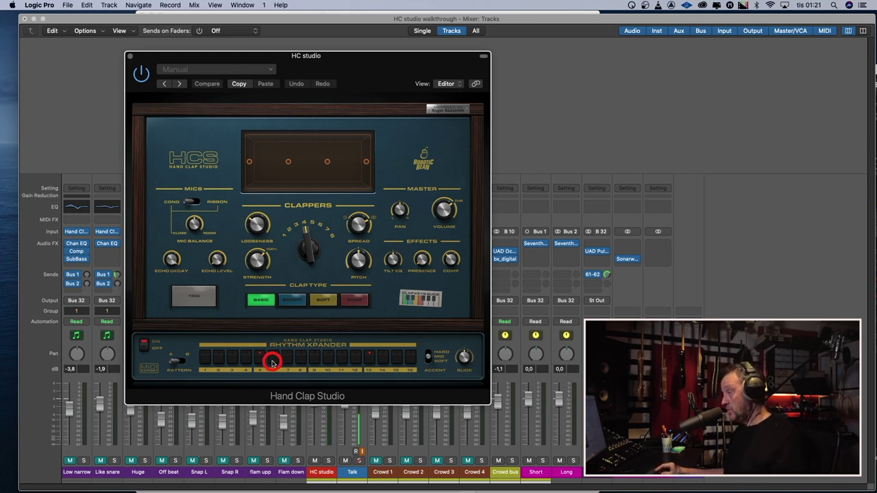
left_click(237, 361)
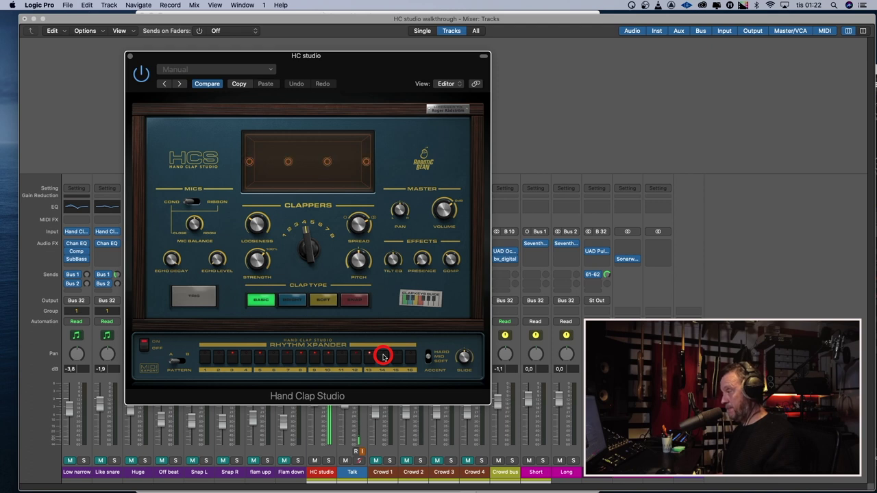
left_click(143, 344)
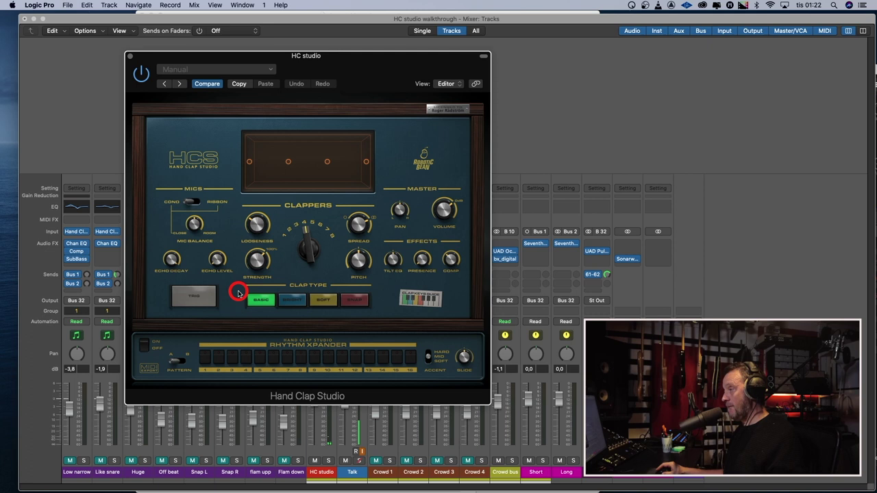
- Raise Hand Clap Studio's Echo Level from about 40% to about 66%
mouse_move(223, 261)
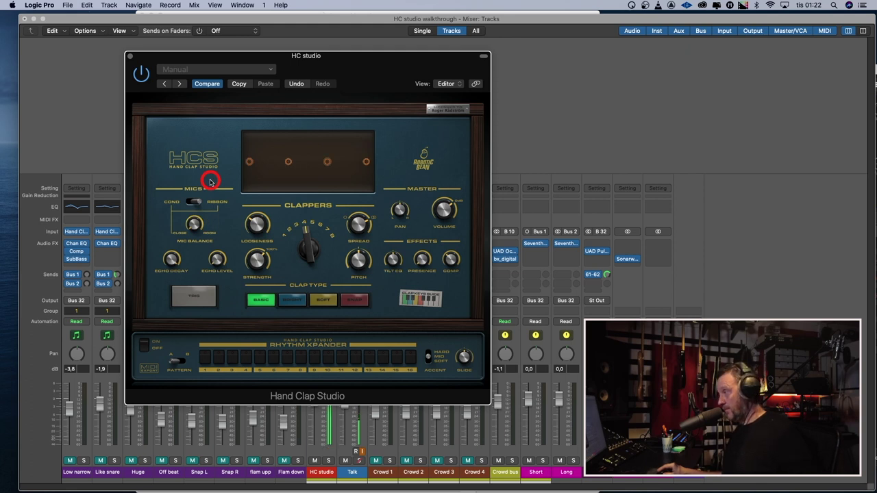
mouse_move(211, 260)
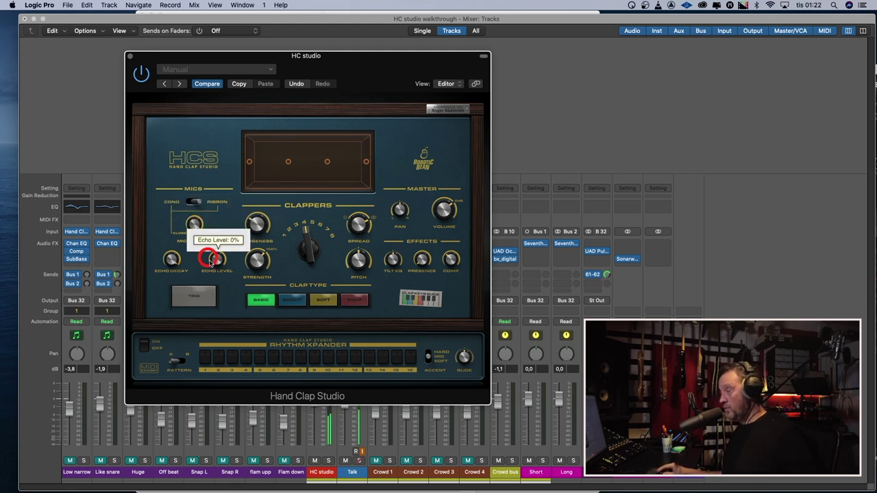
mouse_move(196, 230)
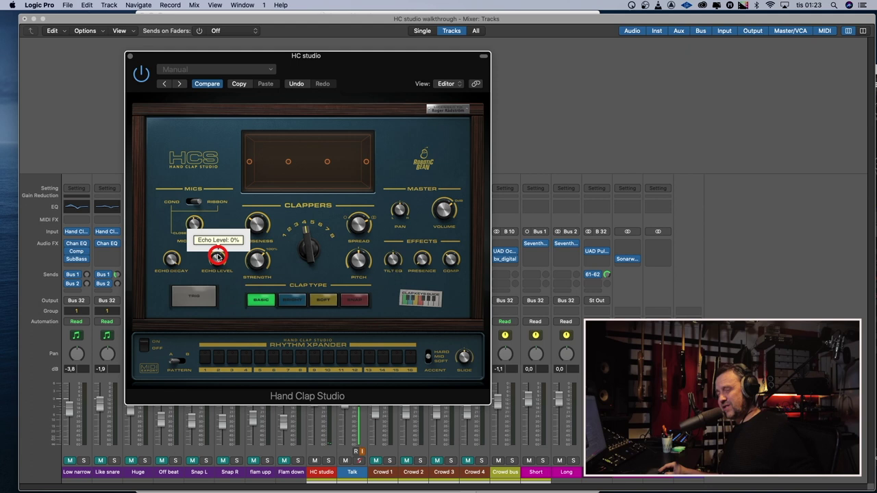
left_click_drag(217, 255, 215, 226)
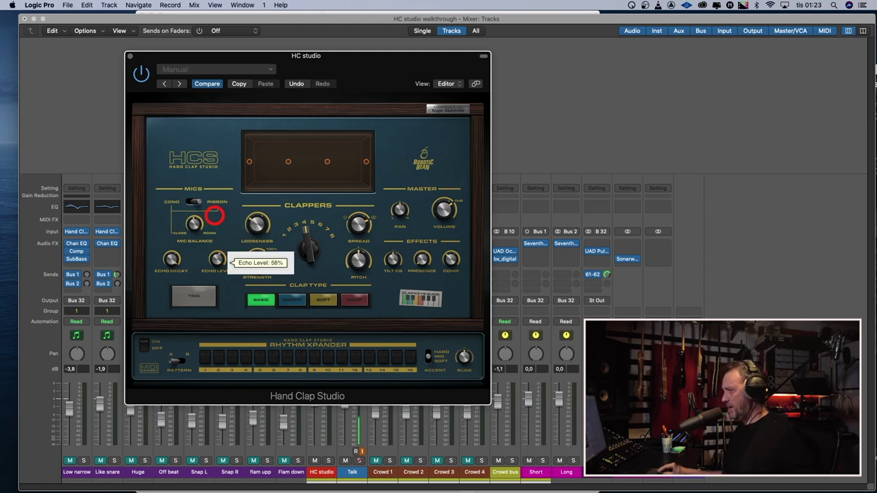
left_click_drag(218, 261, 217, 256)
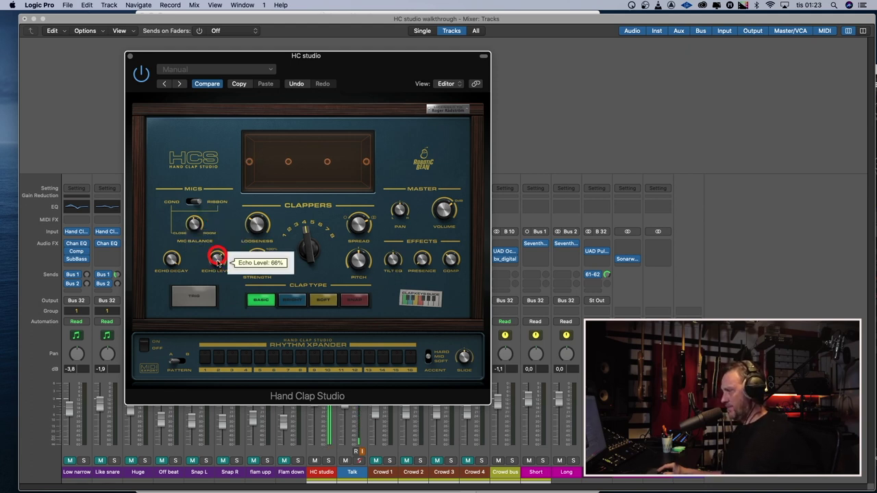
- Shorten Echo Decay from 5.00 s to 0.23 s and settle Echo Level at 64%
left_click(176, 257)
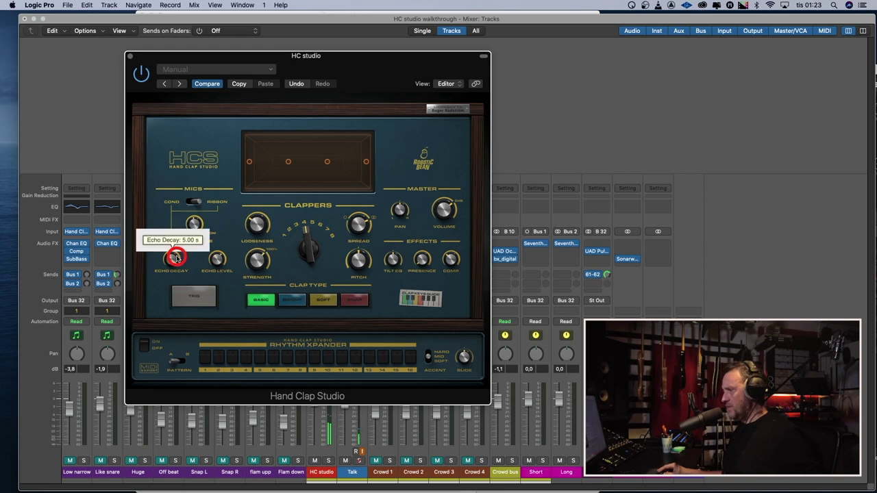
left_click(216, 258)
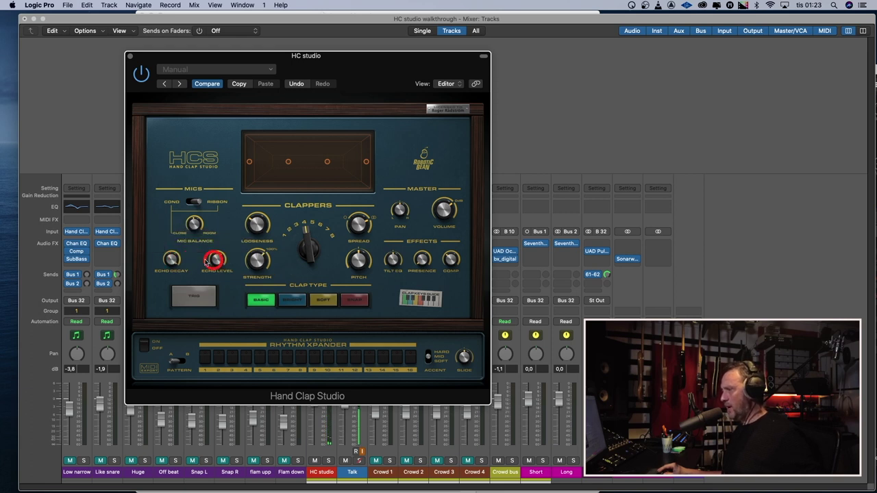
left_click(176, 257)
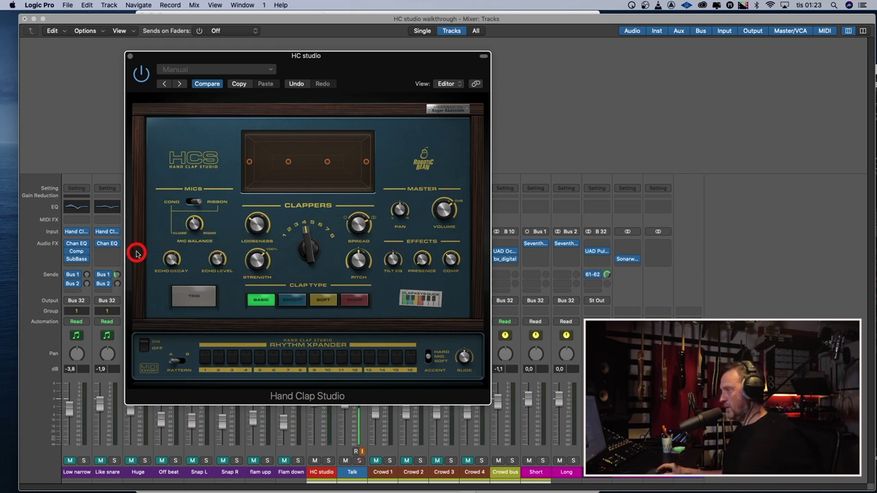
left_click(171, 256)
left_click_drag(171, 258, 171, 270)
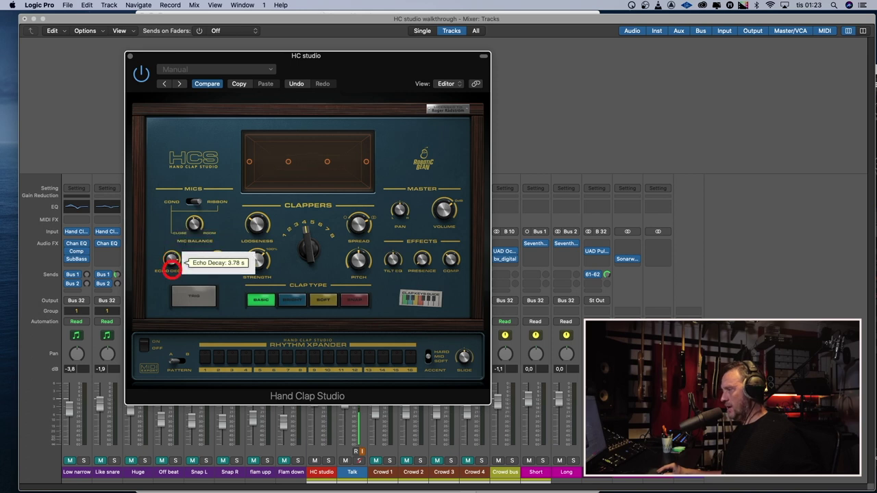
left_click_drag(175, 317, 175, 315)
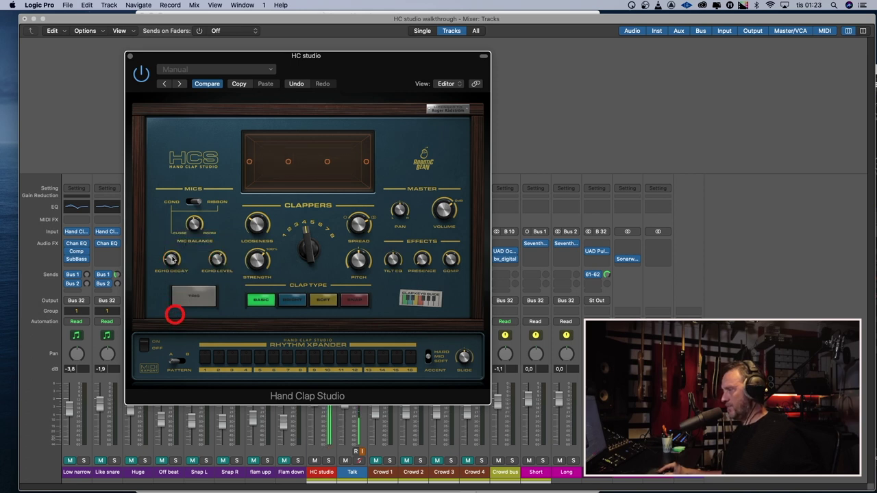
mouse_move(172, 259)
left_mouse_down()
mouse_move(169, 251)
mouse_move(171, 259)
left_mouse_up()
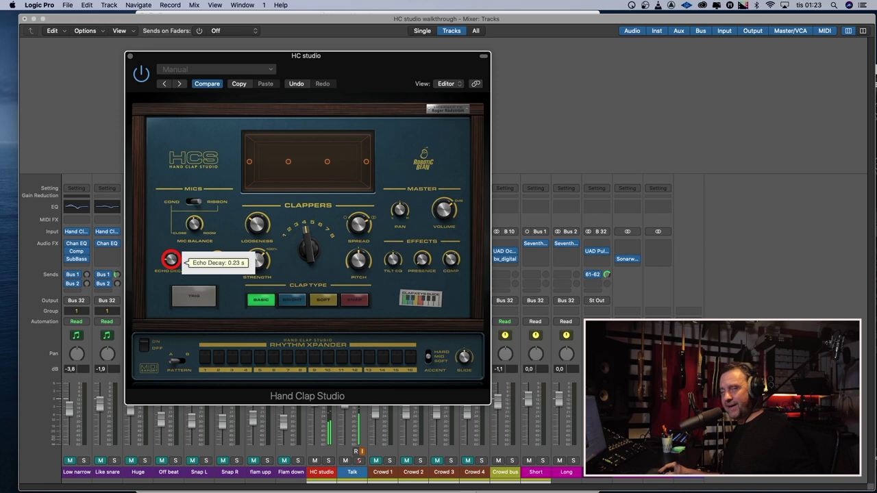
left_click(243, 298)
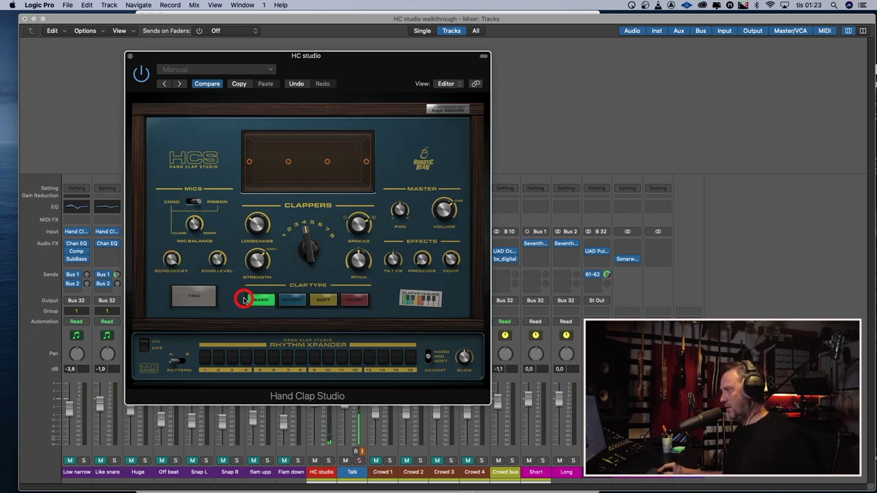
mouse_move(228, 272)
left_mouse_down()
mouse_move(218, 259)
mouse_move(252, 244)
left_mouse_up()
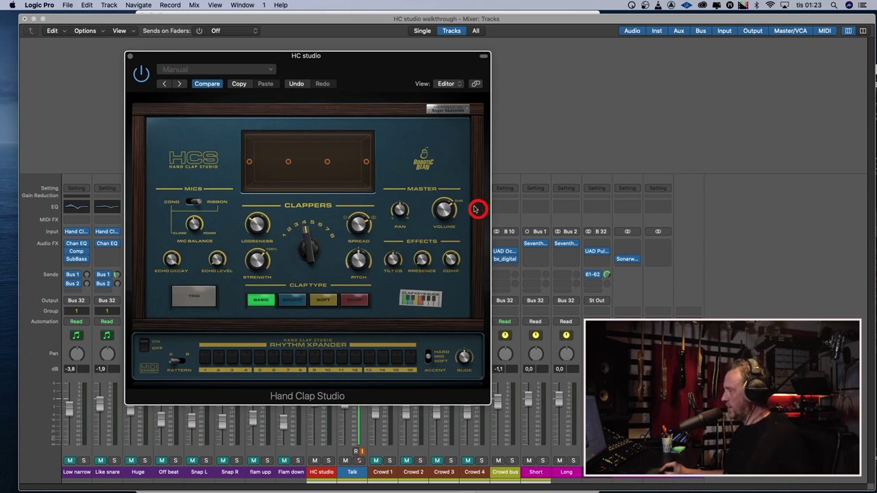
- Sweep Tilt EQ from -100% to 100%, then return it to centre
mouse_move(446, 206)
mouse_move(395, 208)
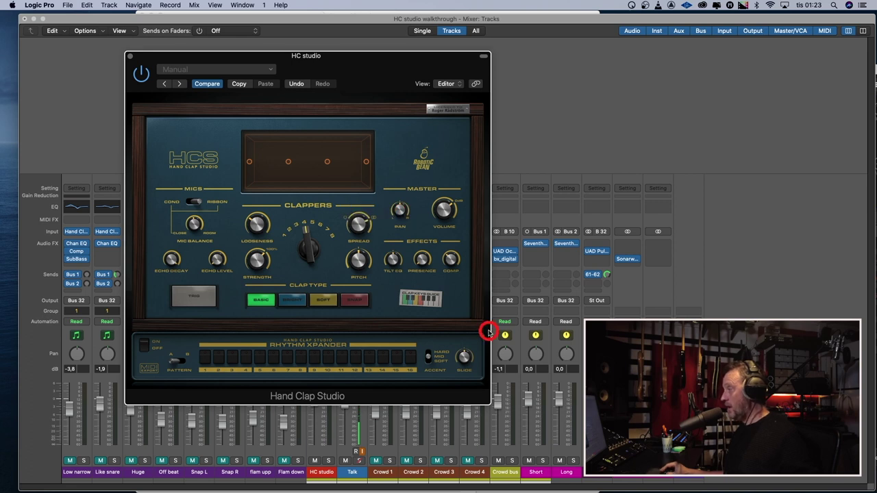
mouse_move(393, 259)
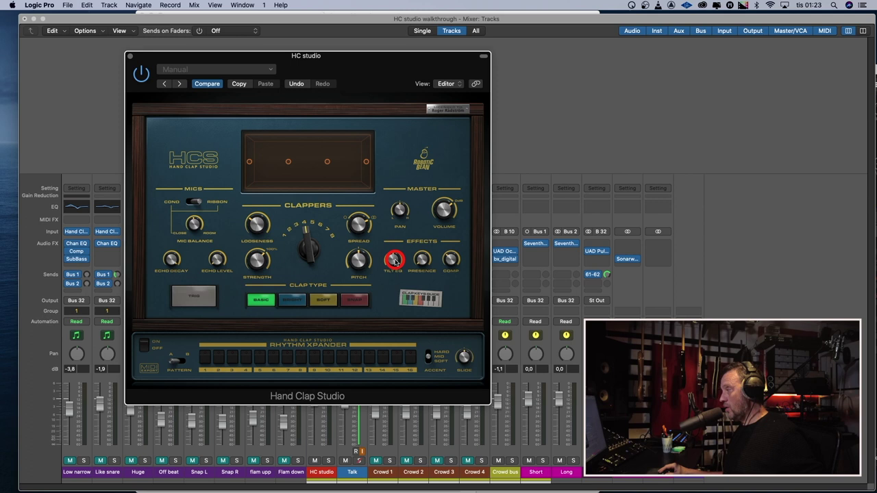
left_click_drag(393, 261, 396, 310)
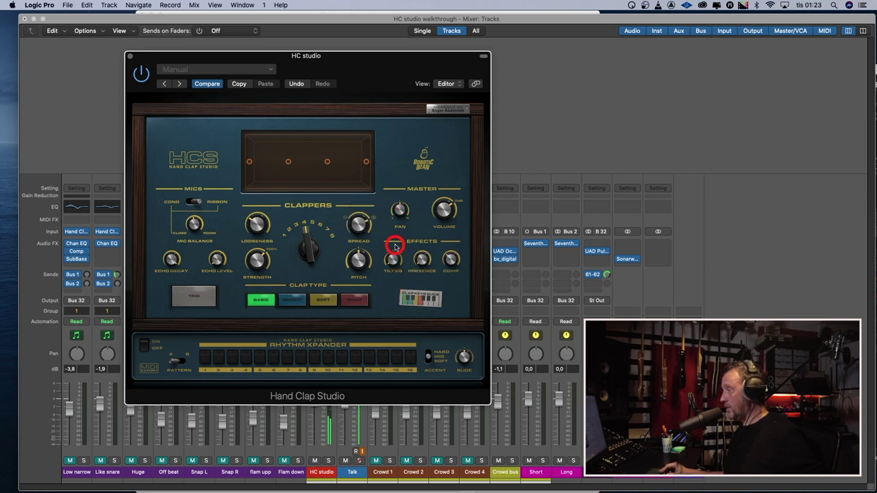
left_click_drag(394, 257, 384, 179)
left_click_drag(396, 263, 391, 297)
- Raise Presence to 57% and Compression to 100%
left_click(453, 256)
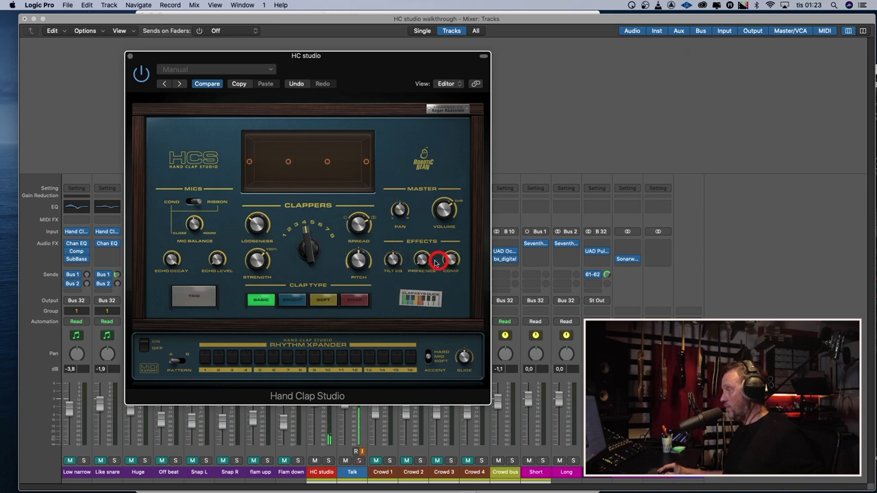
left_click_drag(419, 261, 421, 301)
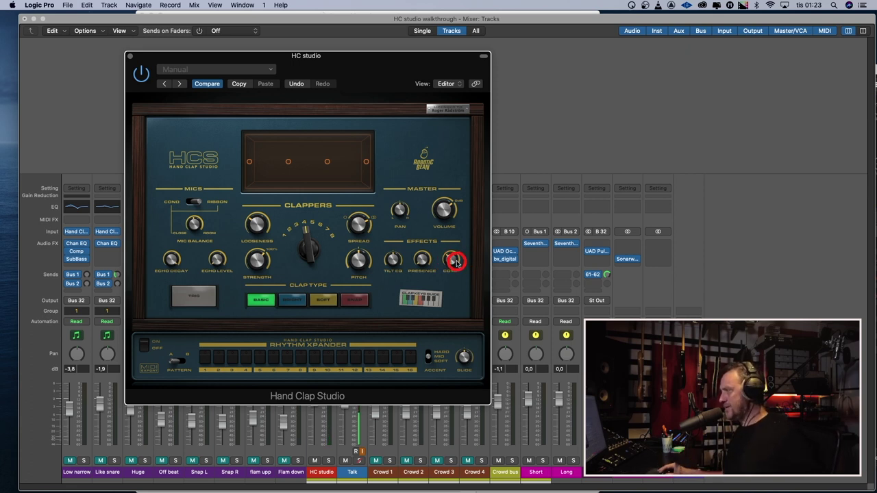
left_click_drag(456, 261, 472, 292)
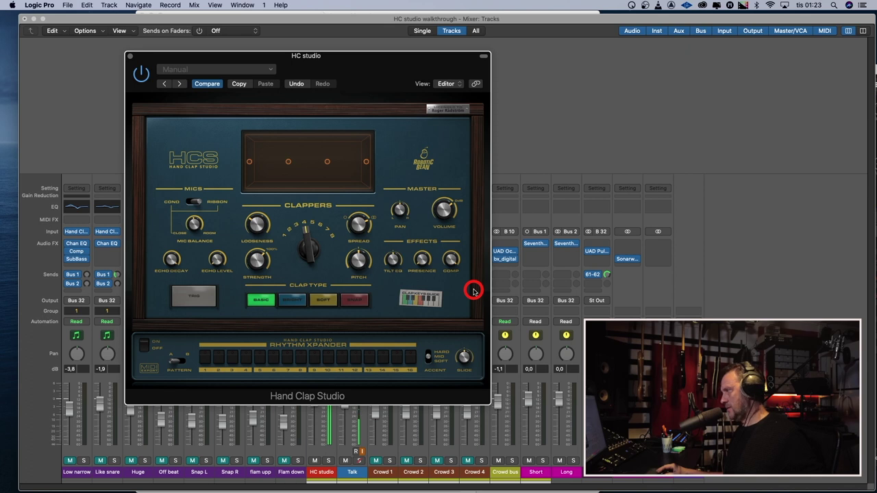
mouse_move(464, 267)
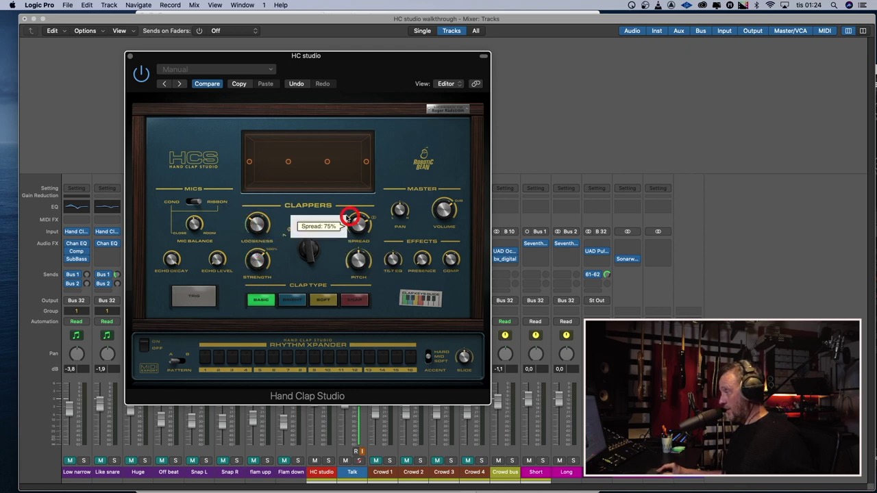
- Audition changes to clap Strength from 100%, then raise Pitch from 0 to +7
mouse_move(264, 270)
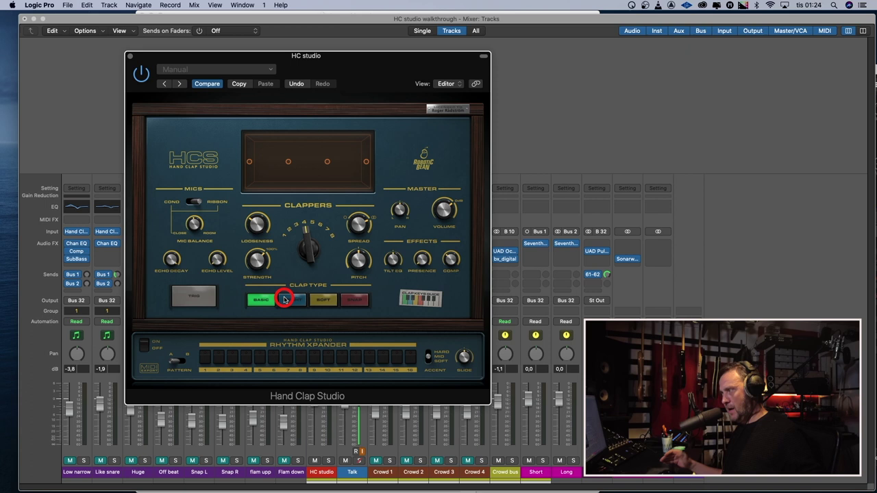
mouse_move(392, 261)
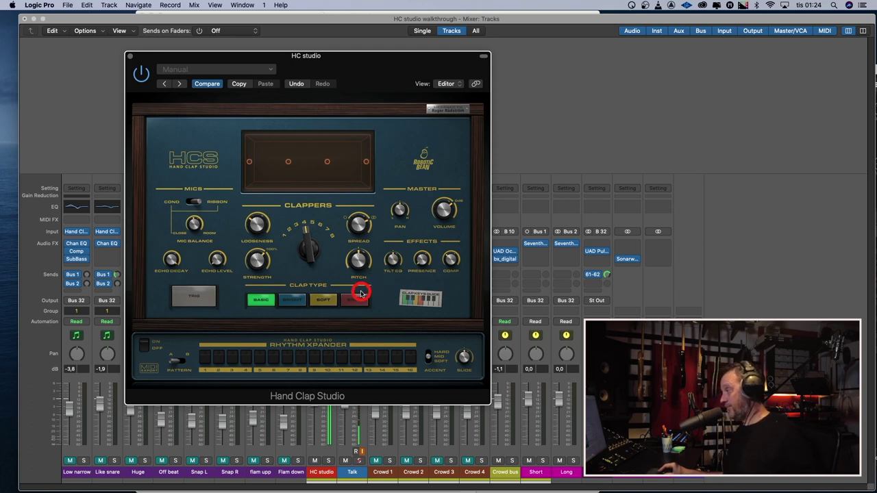
left_click(257, 267)
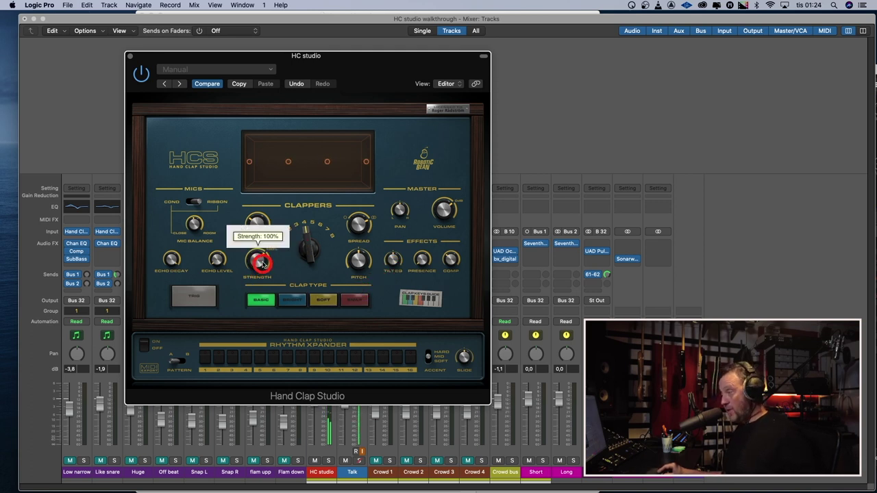
mouse_move(262, 263)
left_mouse_down()
mouse_move(242, 267)
mouse_move(273, 264)
left_mouse_up()
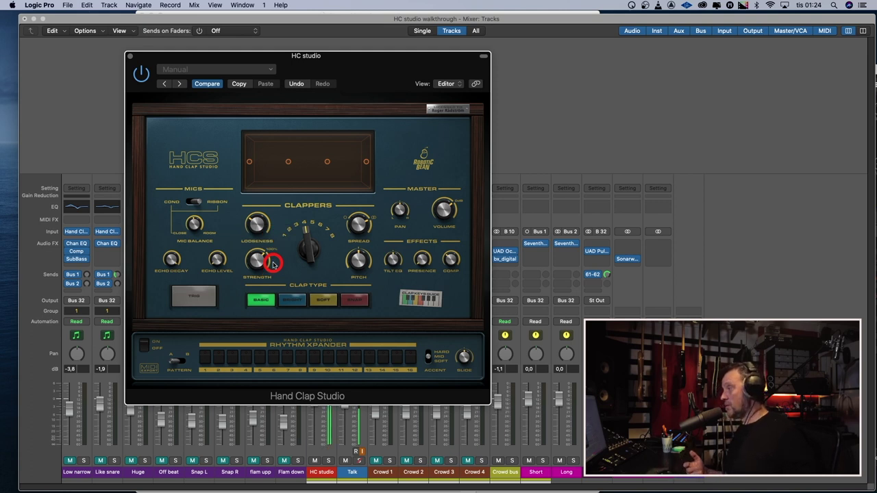
left_click(347, 256)
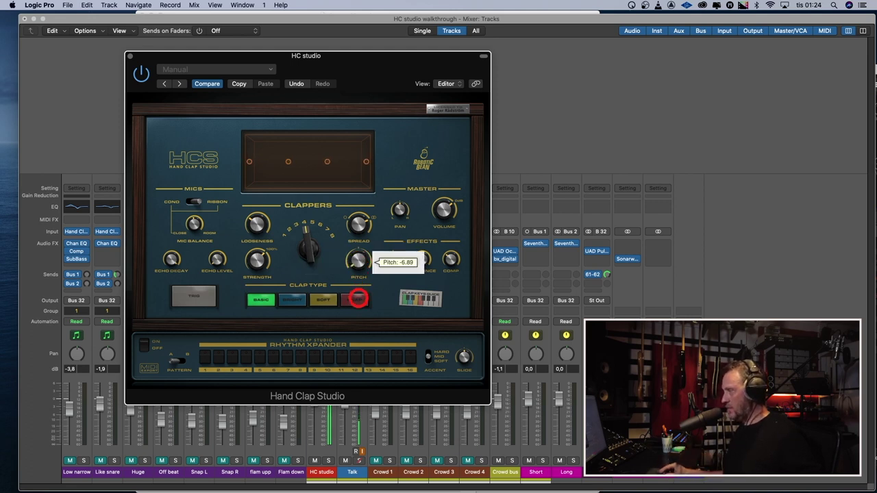
left_click_drag(357, 261, 353, 174)
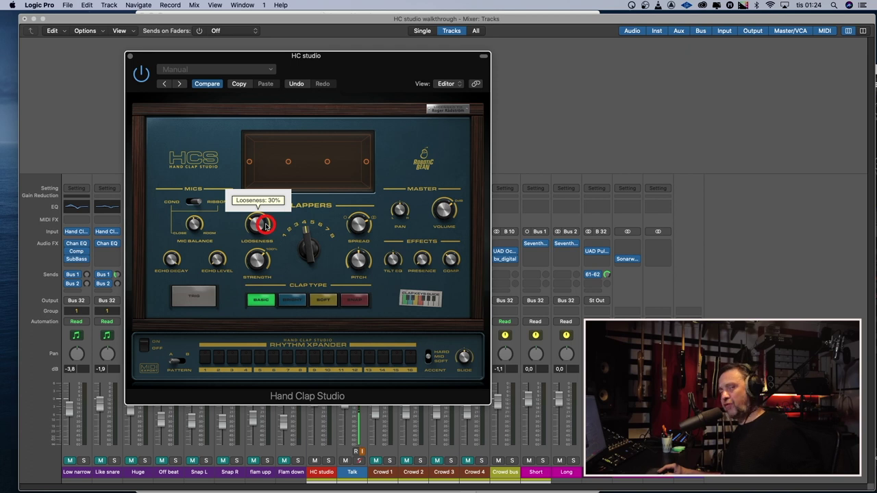
- Push clap Looseness up to 100%, then bring it down through 85% to 36%
left_click_drag(265, 226, 263, 225)
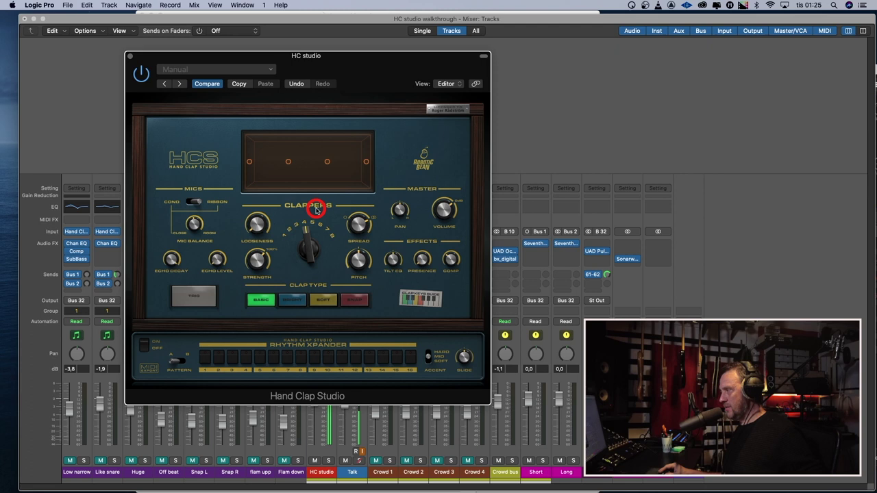
left_click_drag(257, 220, 272, 231)
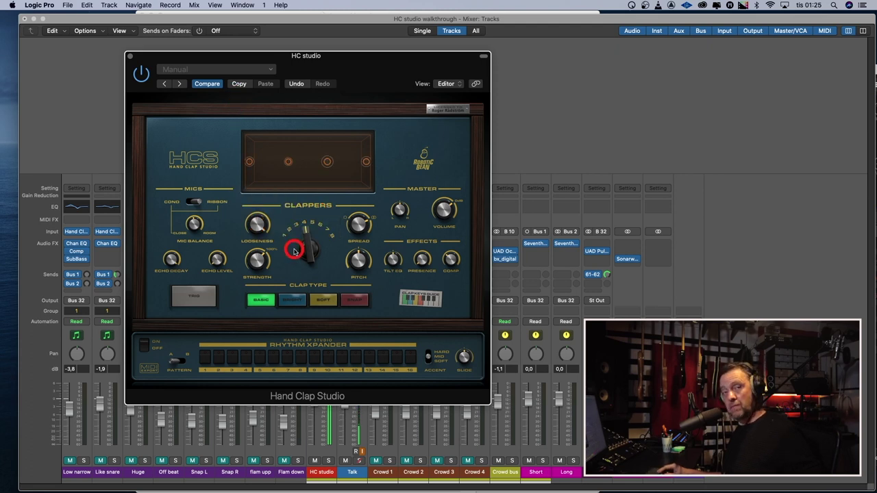
left_click(272, 237)
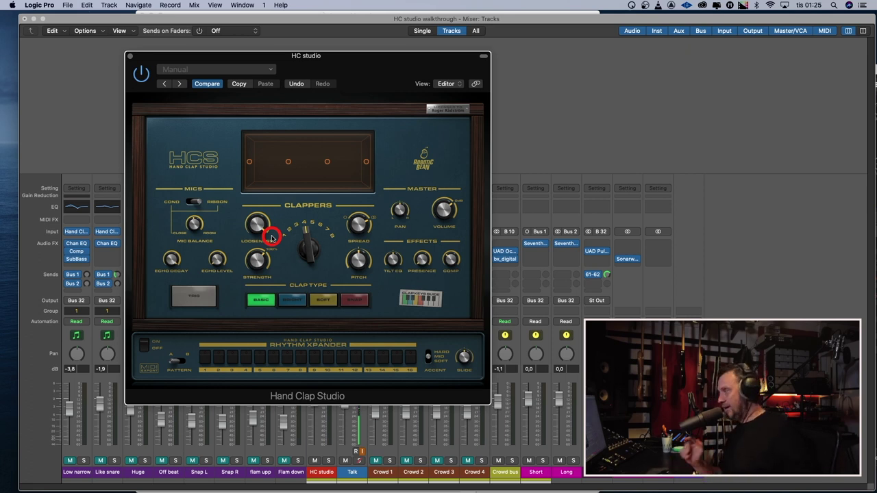
left_click_drag(272, 238, 258, 261)
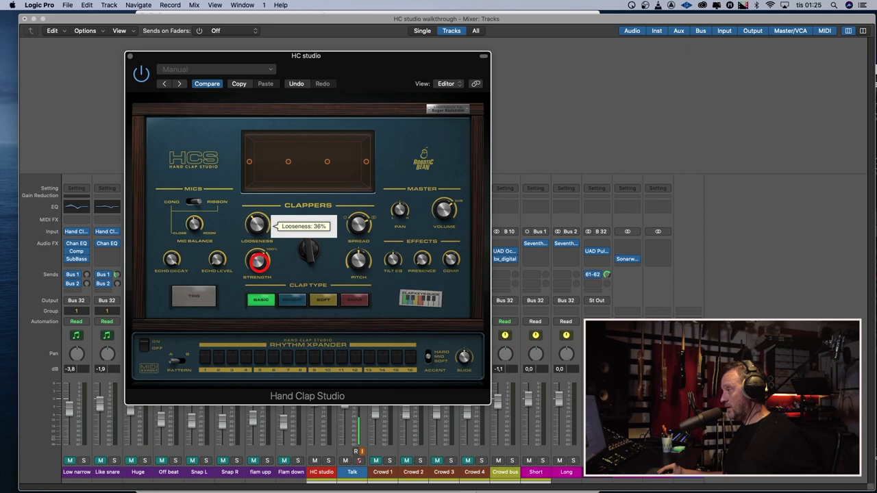
left_click_drag(333, 208, 369, 233)
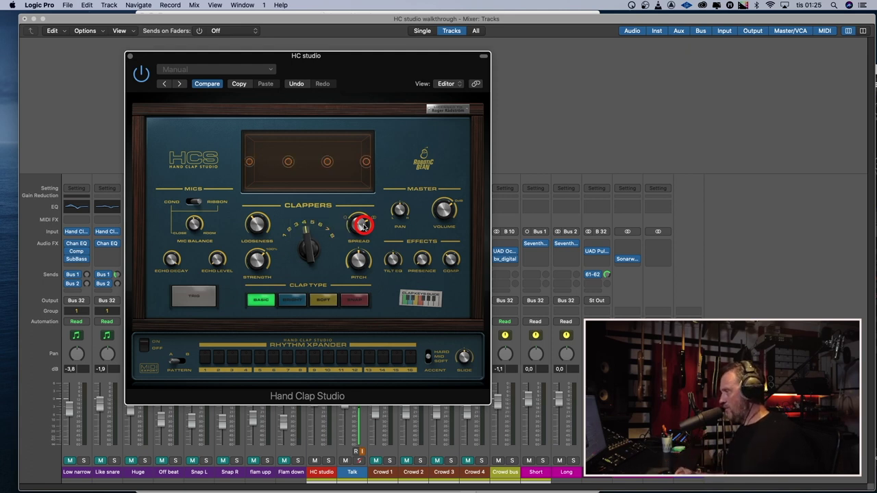
- Sweep the clappers' stereo Spread through 43% and 25%, ending at 100%
left_click_drag(362, 225, 366, 262)
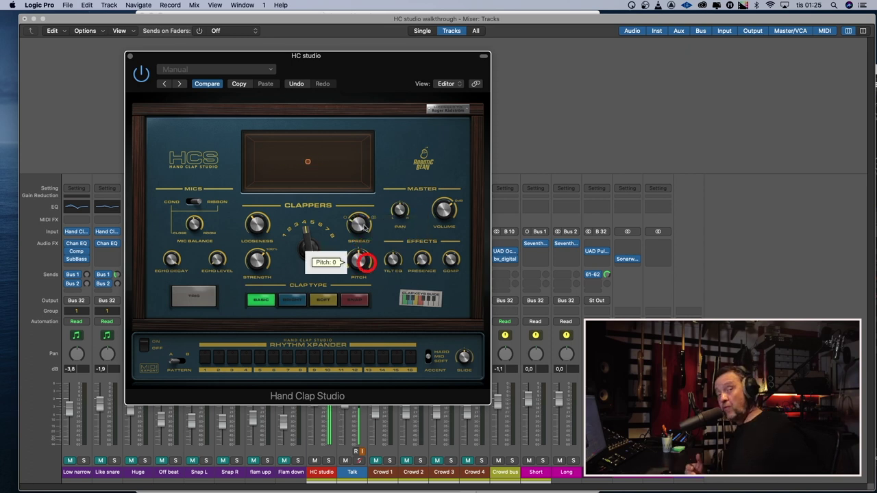
left_click(362, 231)
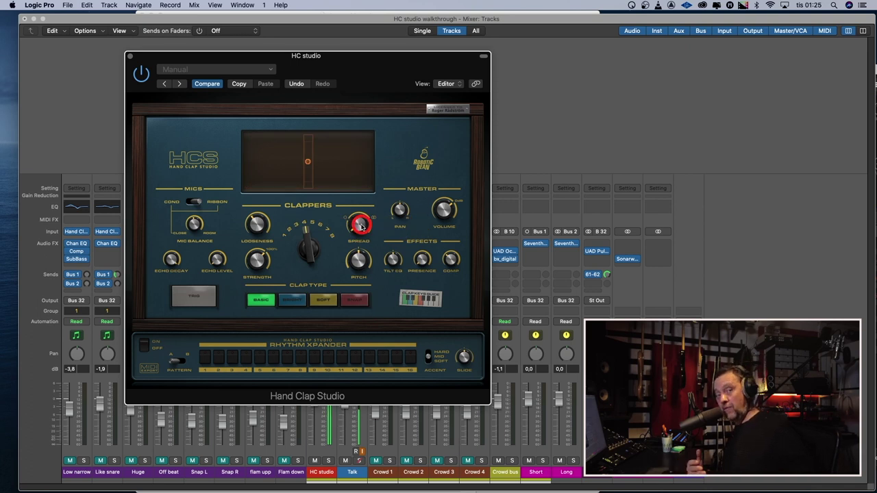
mouse_move(361, 226)
left_mouse_down()
mouse_move(354, 114)
mouse_move(354, 229)
left_mouse_up()
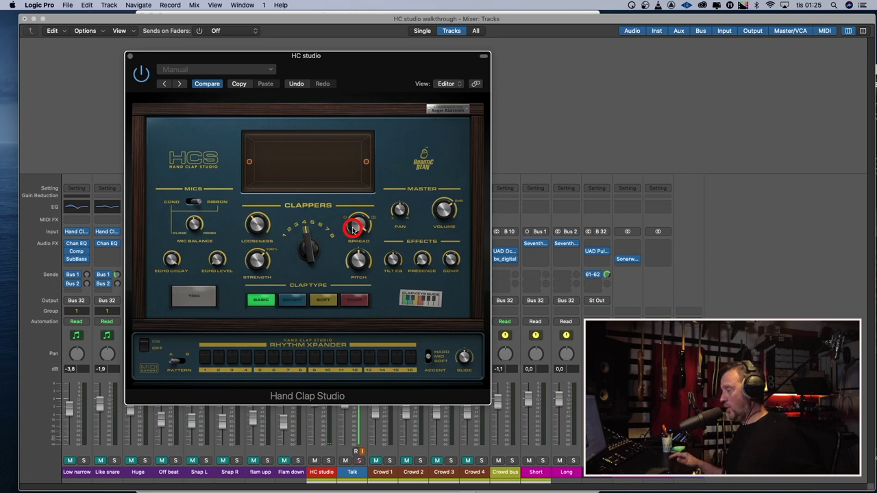
left_click(370, 221)
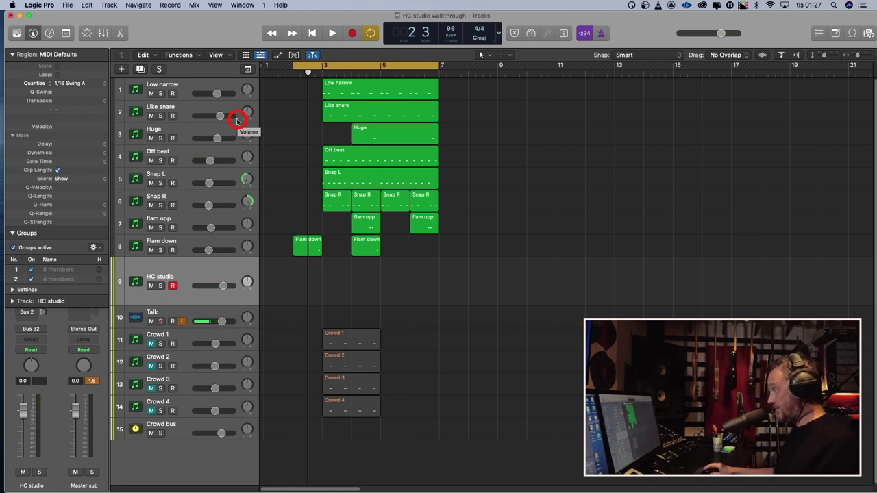
- Play back the clap arrangement in the Tracks area, then stop it
key("space")
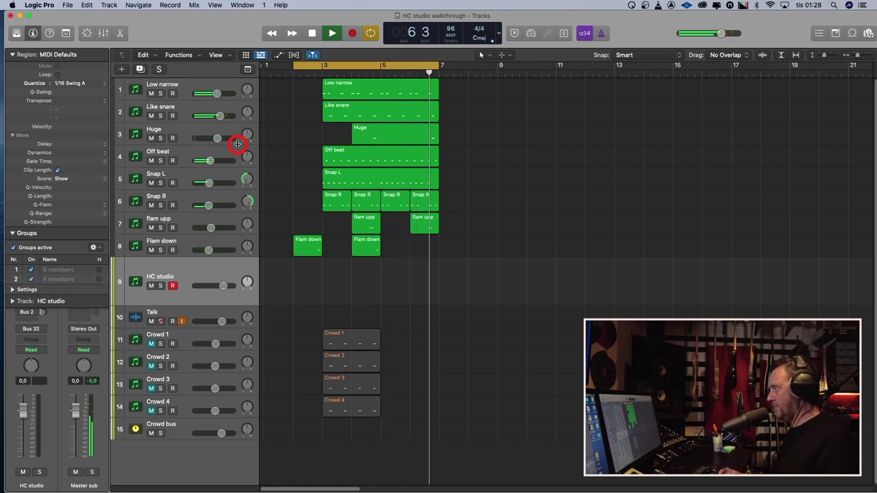
key("space")
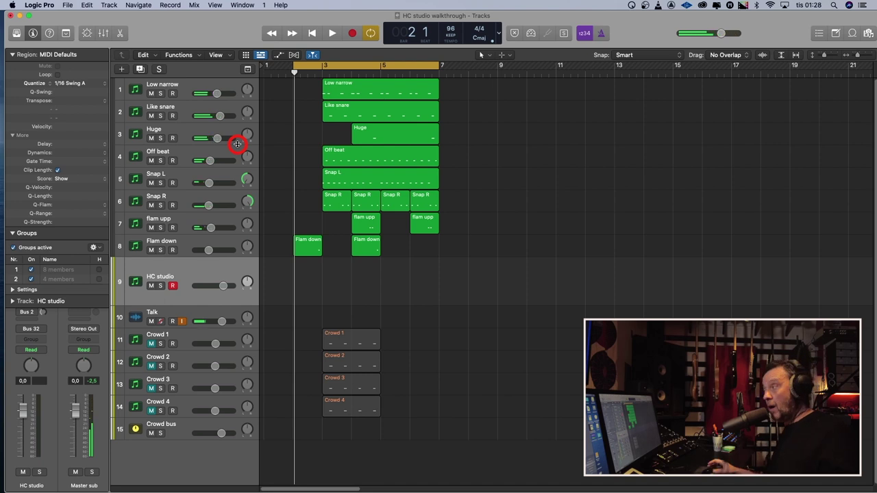
- Inspect Low narrow's Hand Clap Studio and SubBass plug-ins, then audition the track soloed
left_click(188, 82)
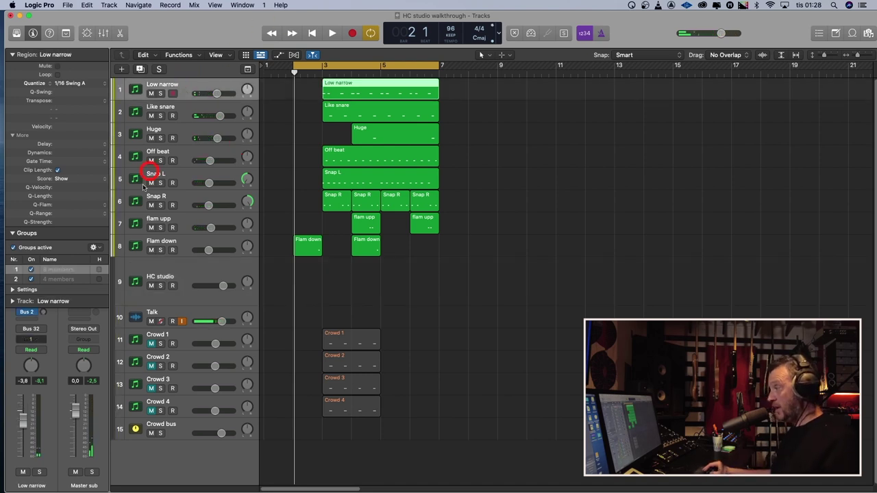
left_click(12, 55)
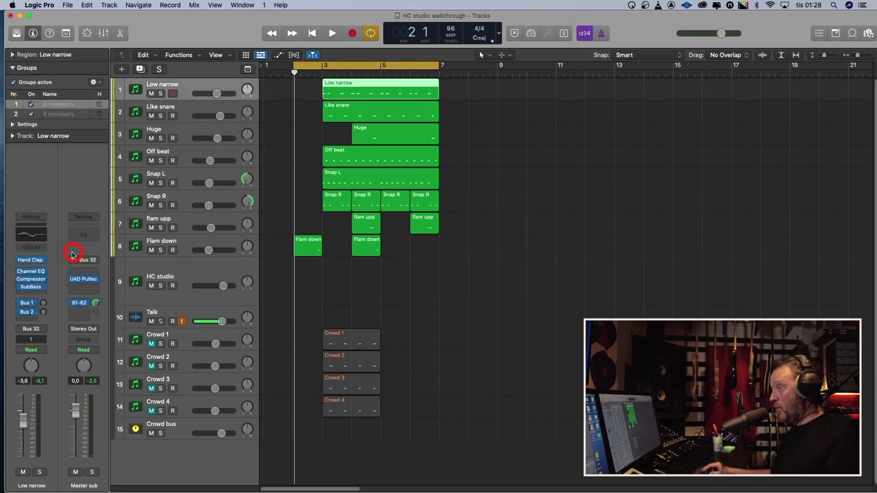
left_click(36, 259)
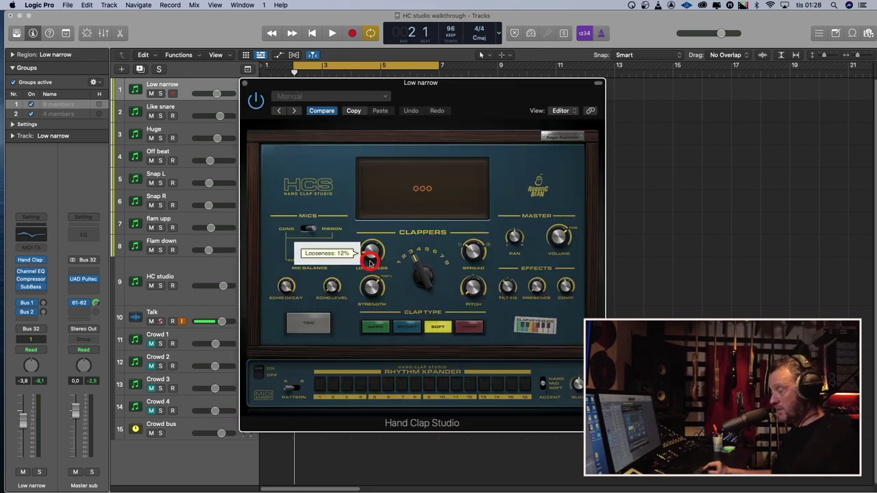
left_click(244, 84)
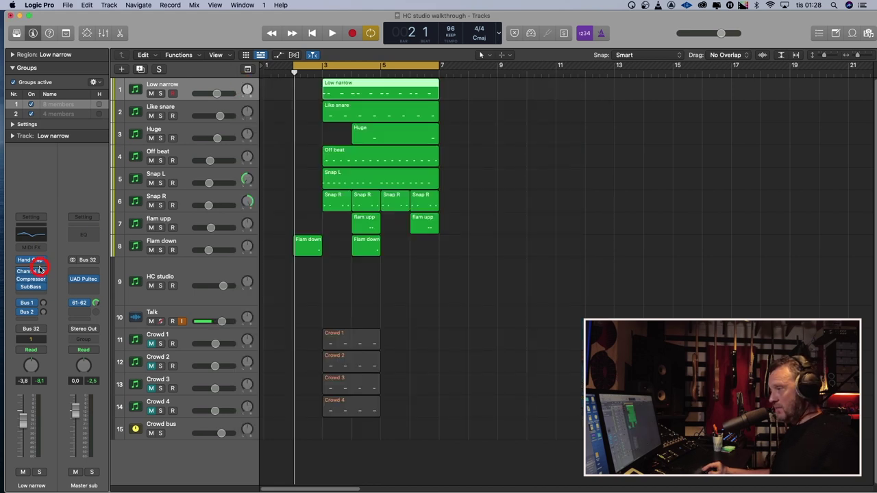
left_click(30, 288)
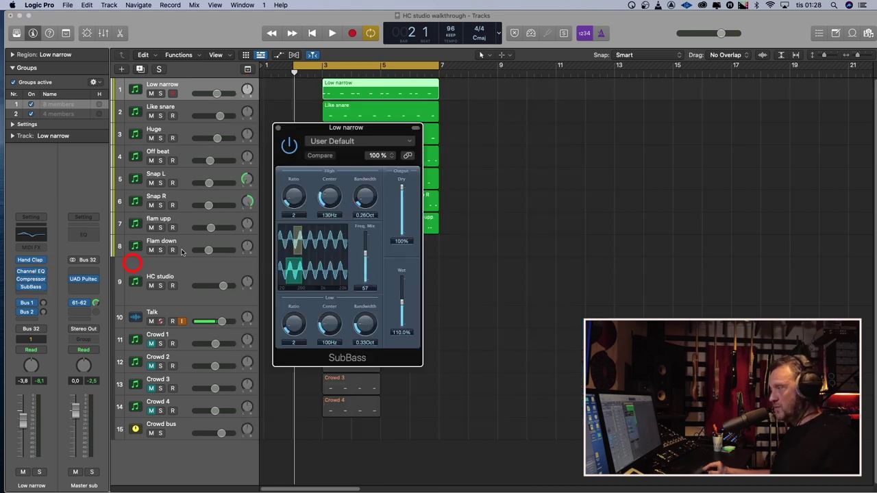
left_click(278, 129)
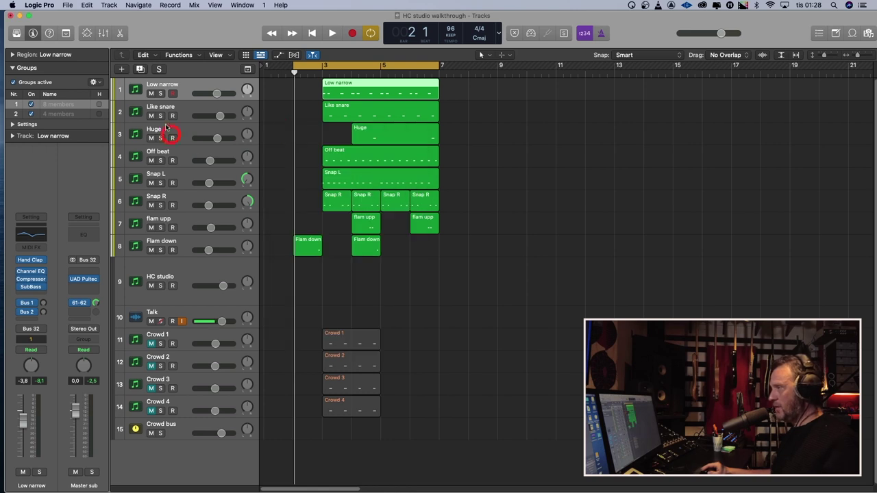
left_click(160, 92)
key("space")
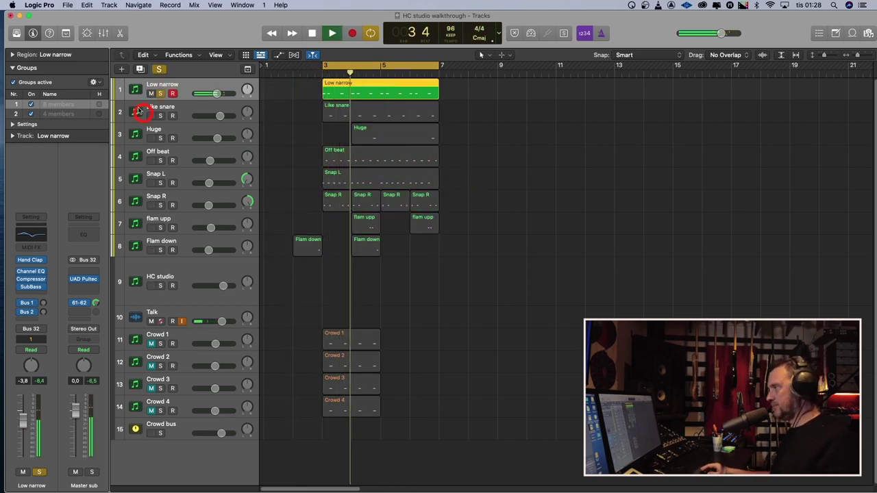
key("space")
left_click(159, 93)
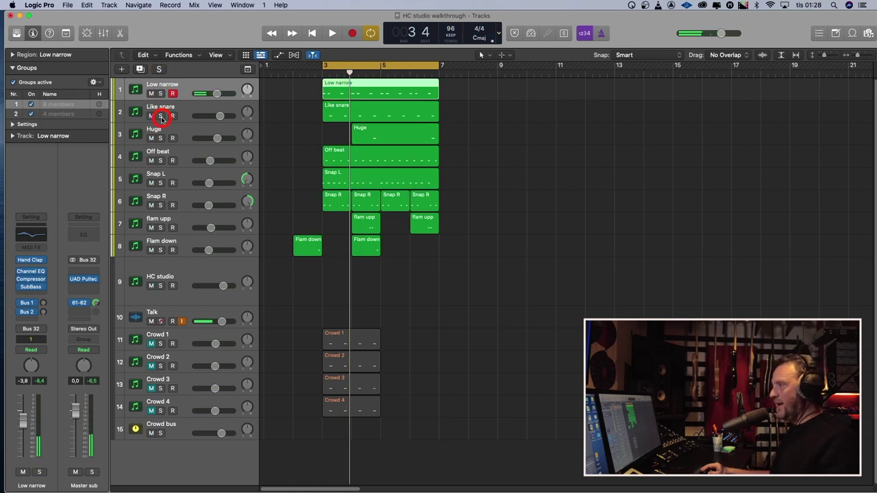
- Audition Like snare soloed after viewing its Hand Clap Studio, then move the solo to Huge
left_click(161, 115)
left_click(188, 112)
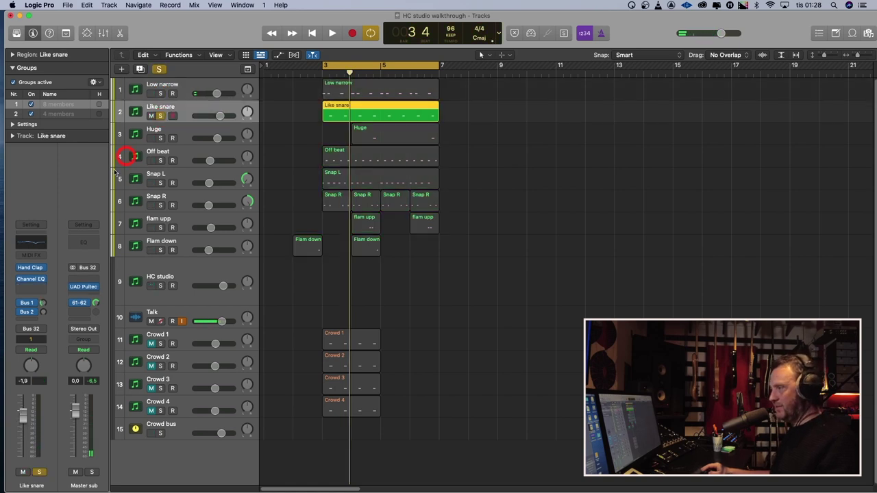
left_click(38, 269)
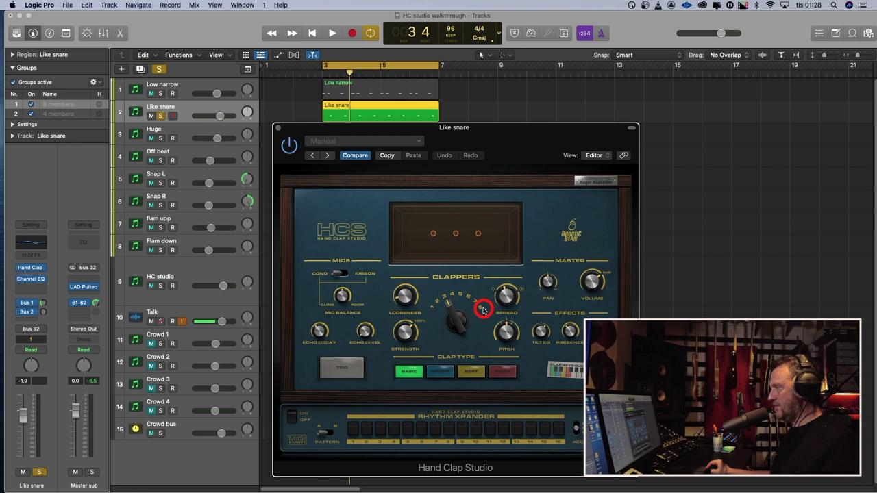
mouse_move(522, 338)
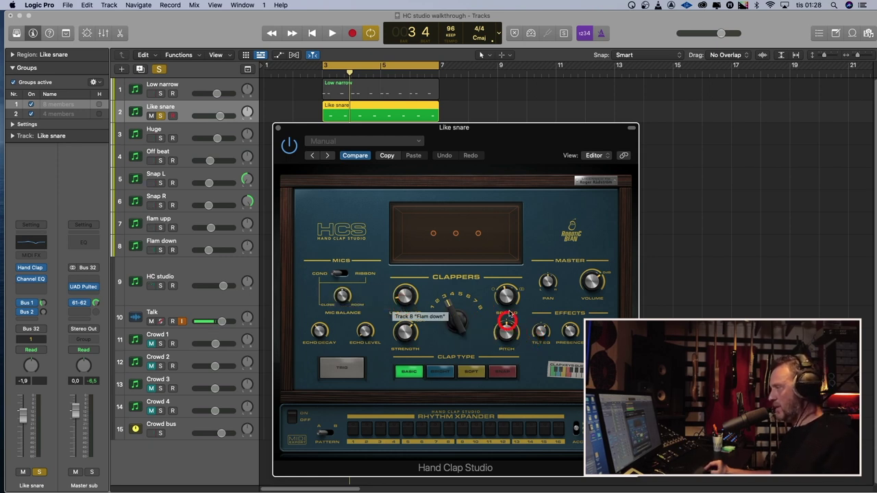
left_click(279, 128)
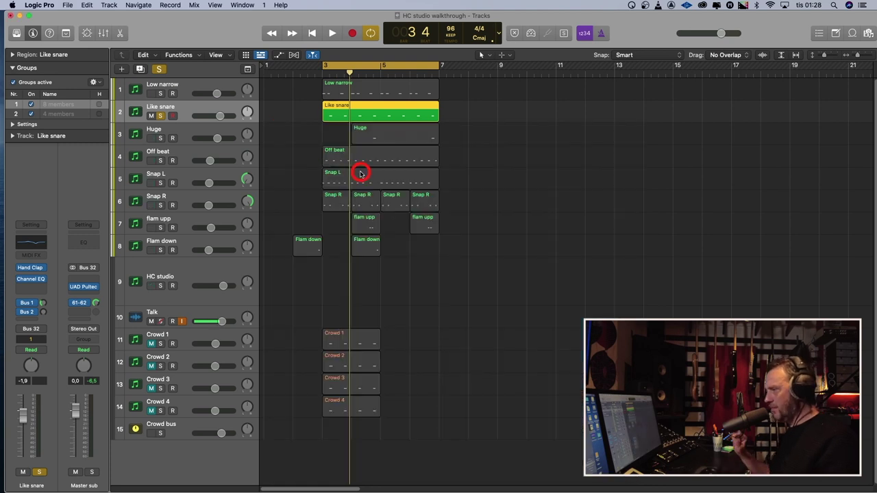
key("space")
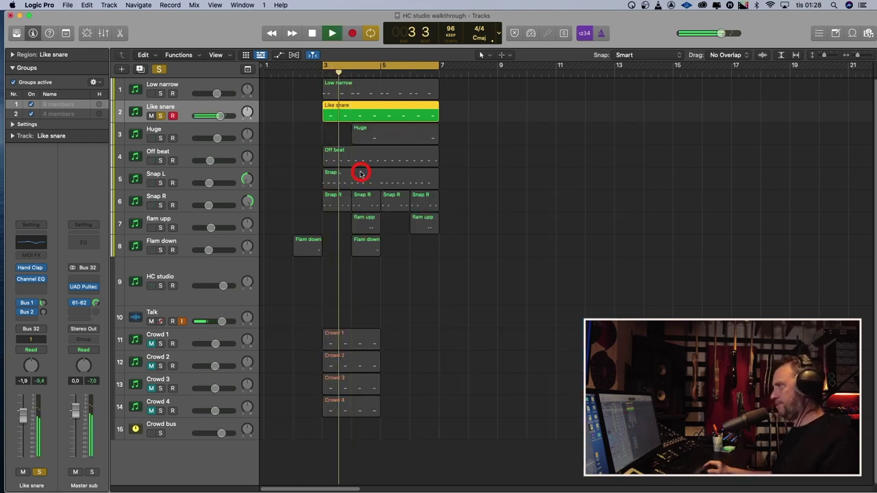
key("space")
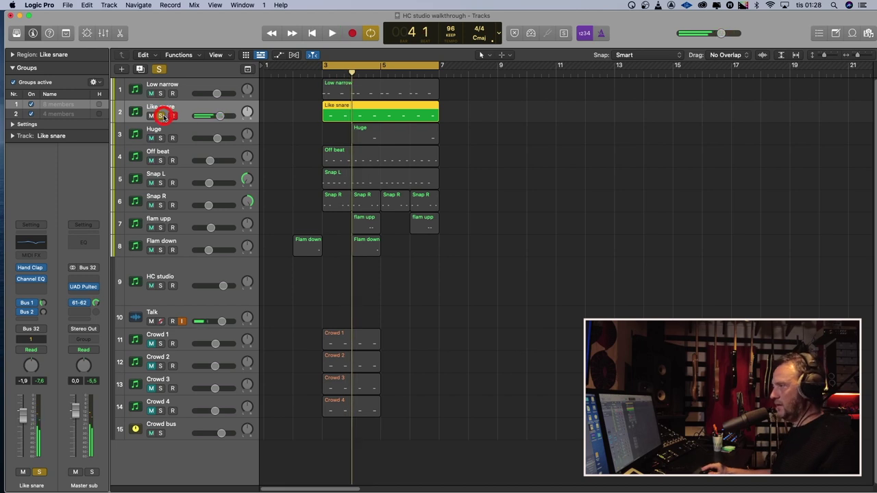
left_click(163, 115)
left_click(160, 138)
left_click(358, 65)
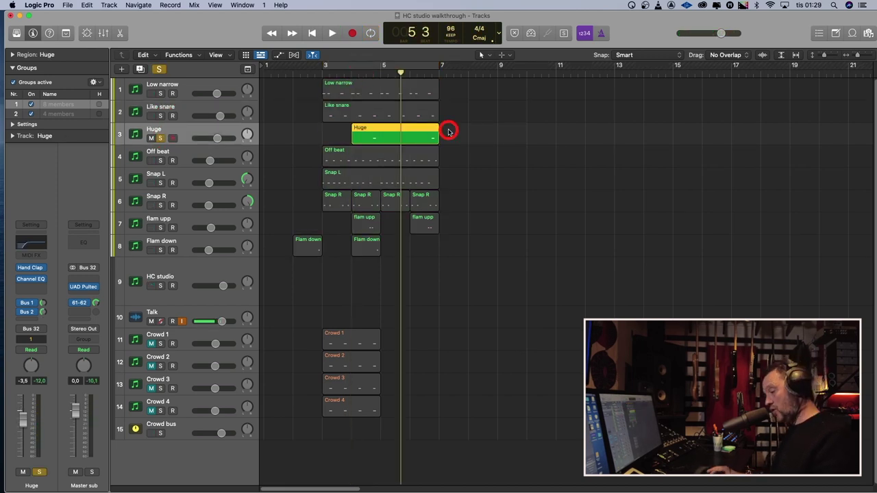
- Play the soloed Huge track from bar 5 and view its Hand Clap Studio
key("comma")
key("comma")
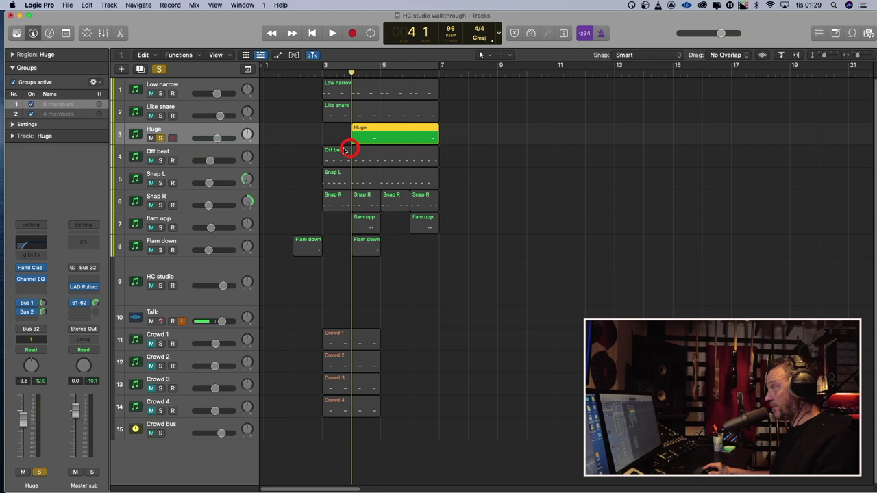
key("space")
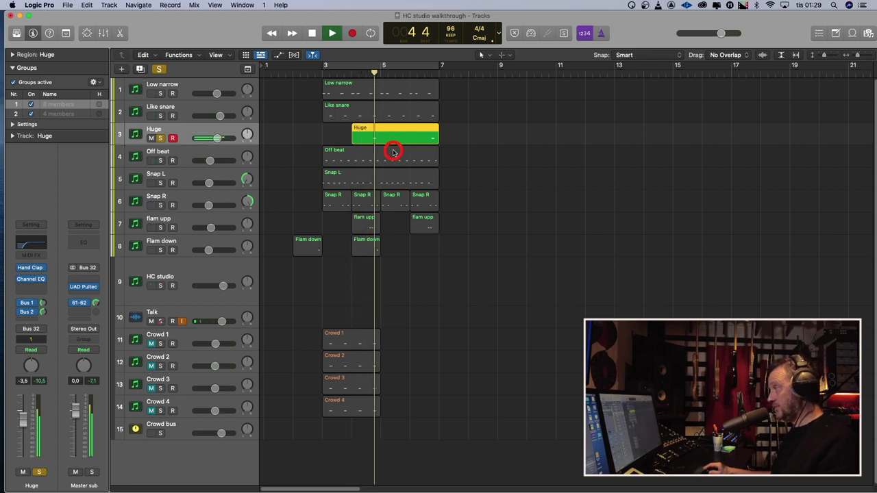
key("space")
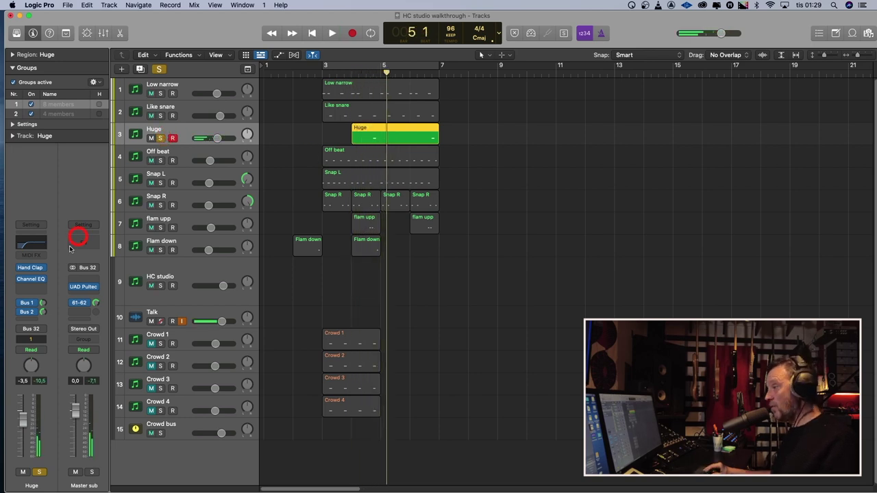
left_click(31, 268)
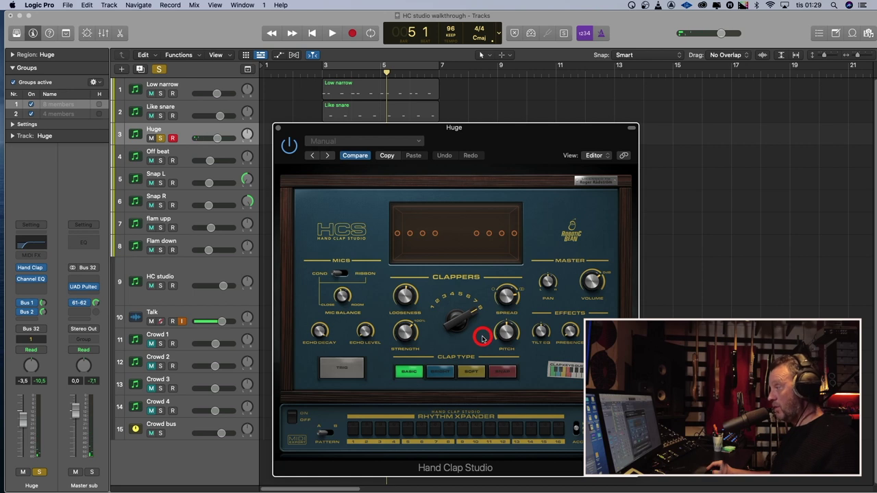
left_click(277, 128)
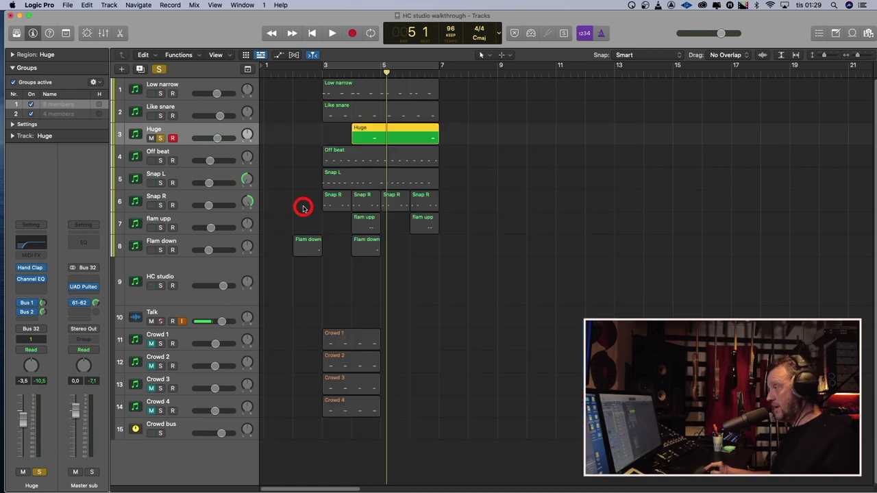
- Solo the Off beat track and play it from bar 4
left_click(162, 160)
left_click(160, 138)
left_click(208, 156)
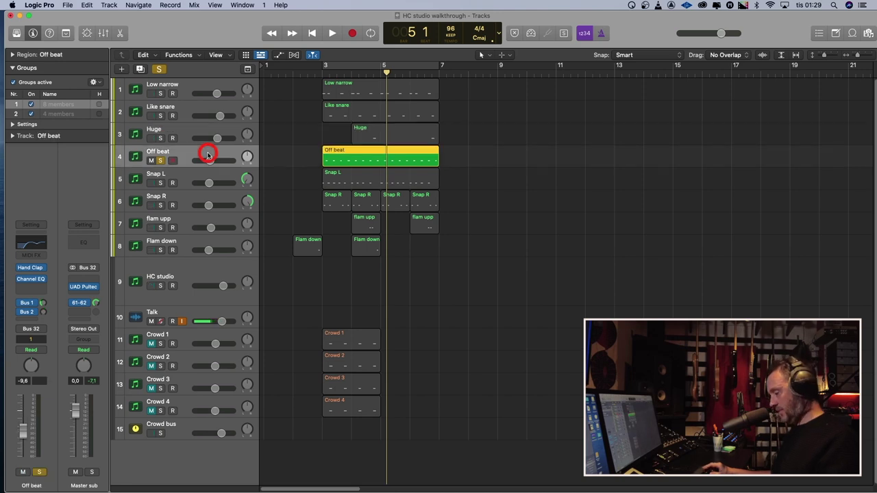
key("comma")
key("space")
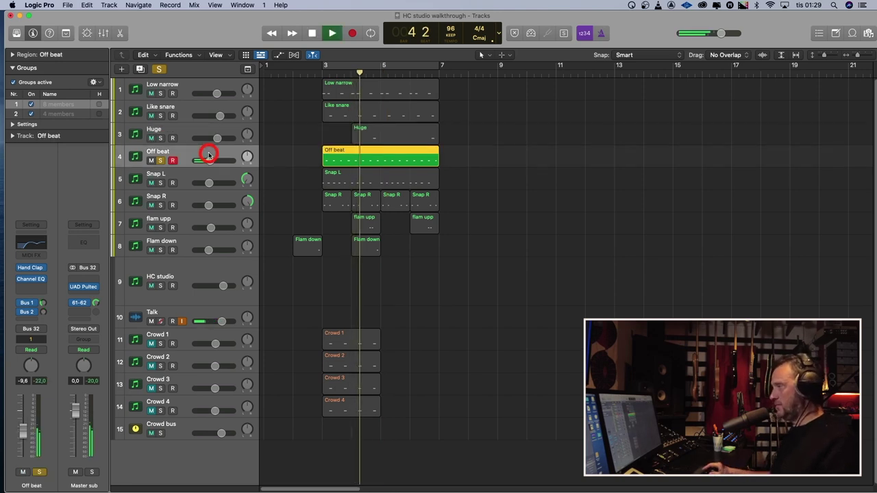
key("space")
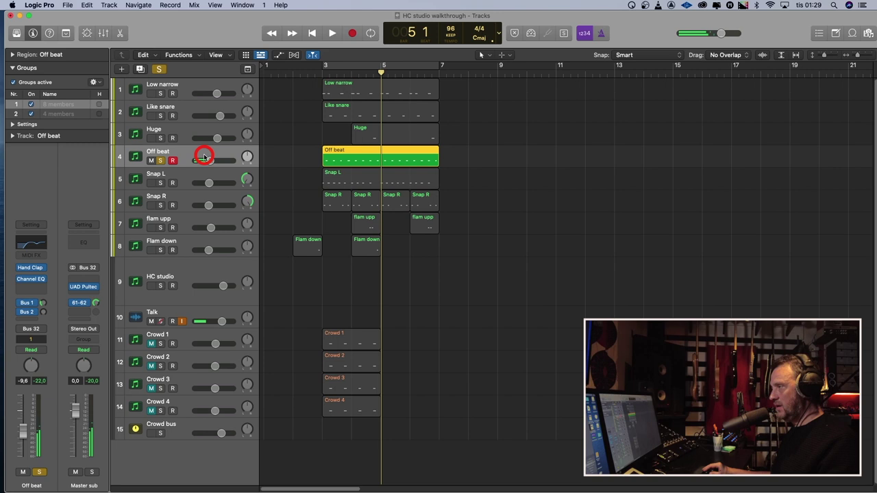
- Audition the Snap L/Snap R tracks, then the flam upp track, each soloed
key("Down")
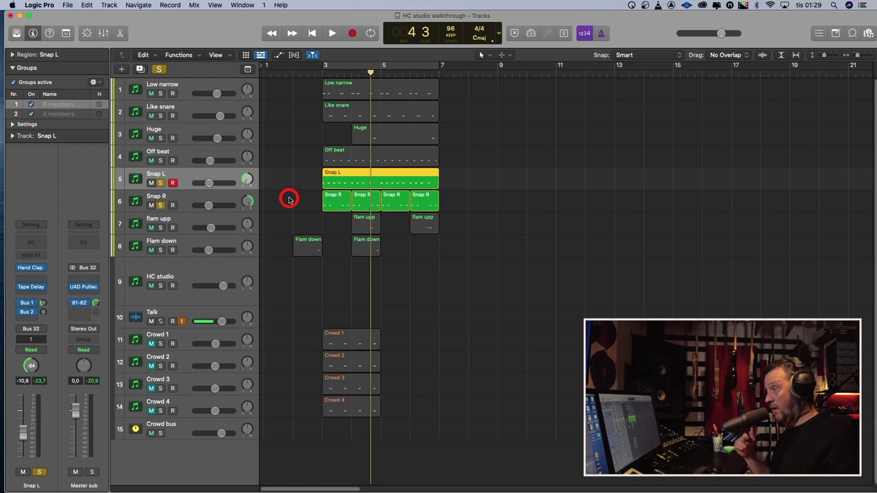
key("space")
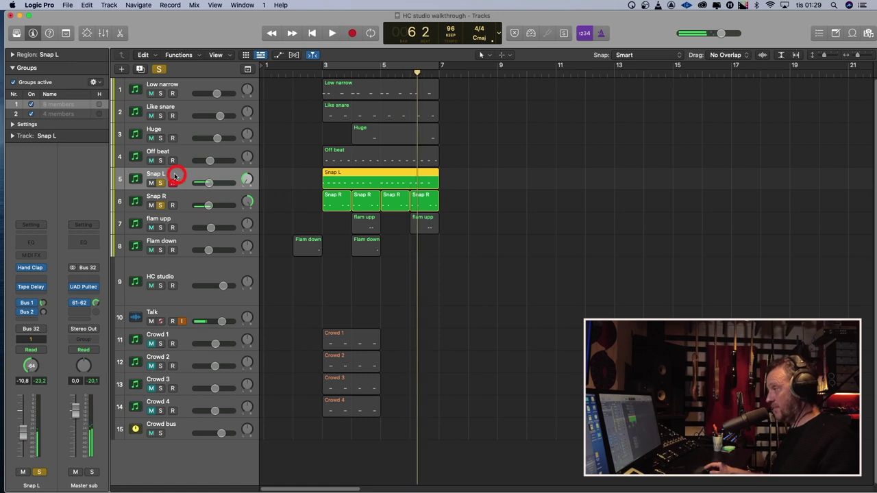
key("space")
key("Down")
key("Down")
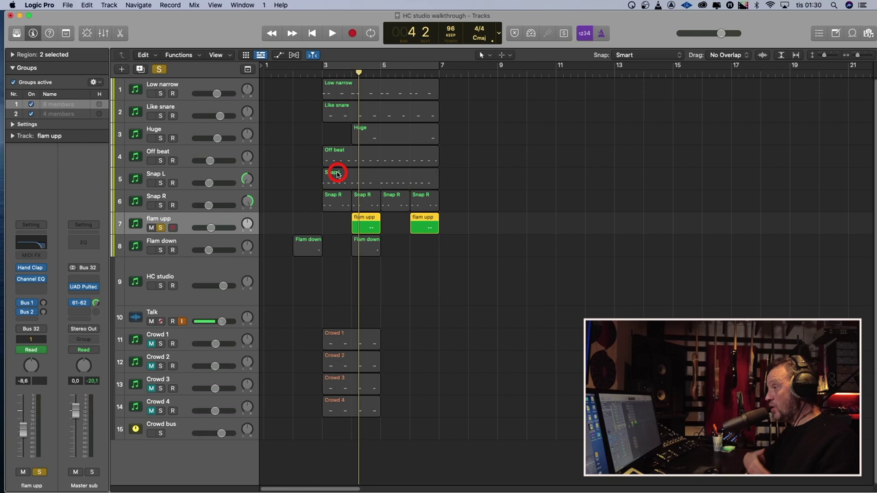
key("space")
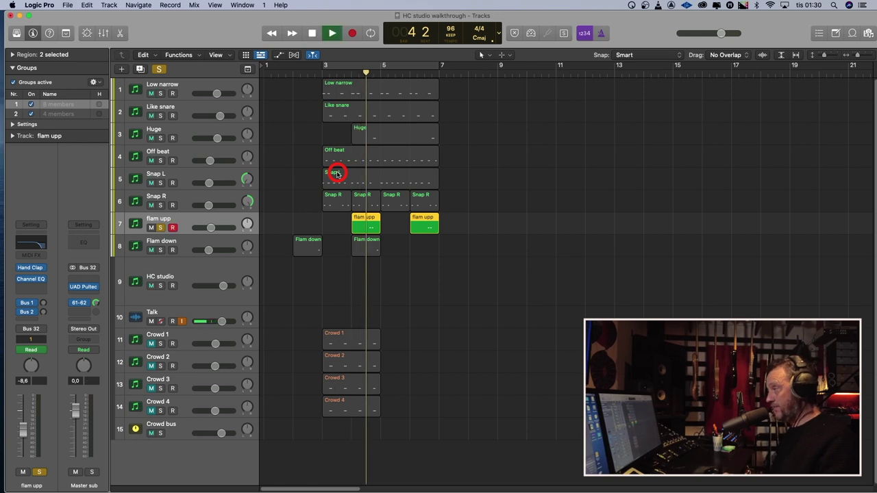
key("space")
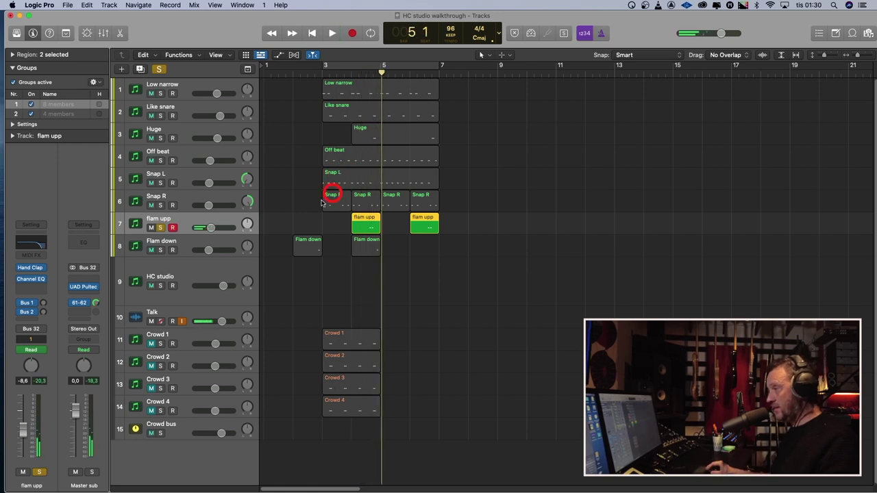
- Move the solo from flam upp to Flam down and play it from bar 4
left_click(169, 227)
left_click(160, 227)
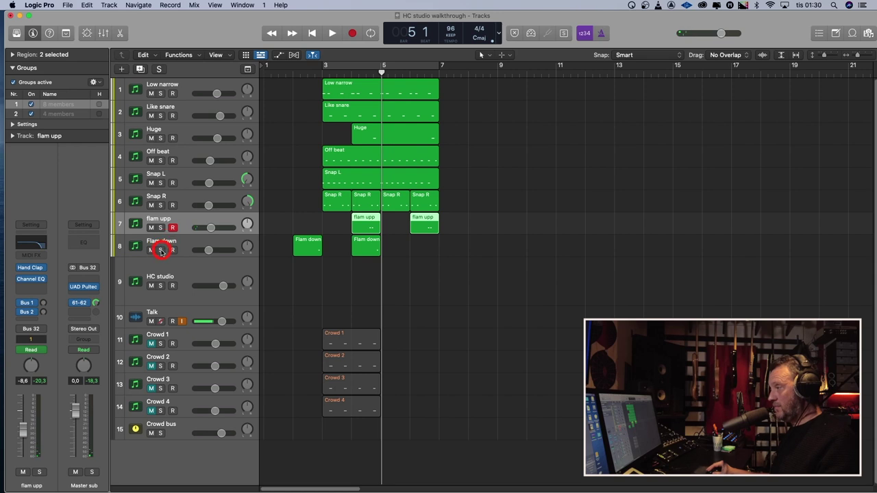
left_click(161, 250)
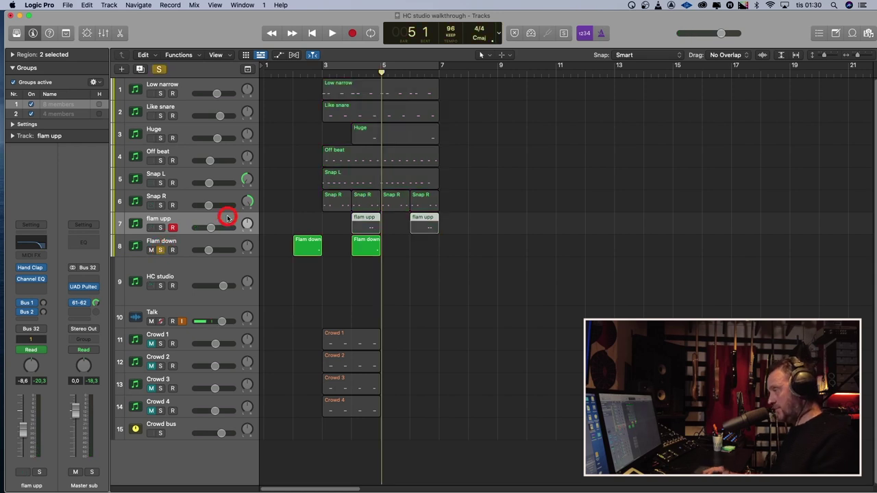
key("comma")
key("space")
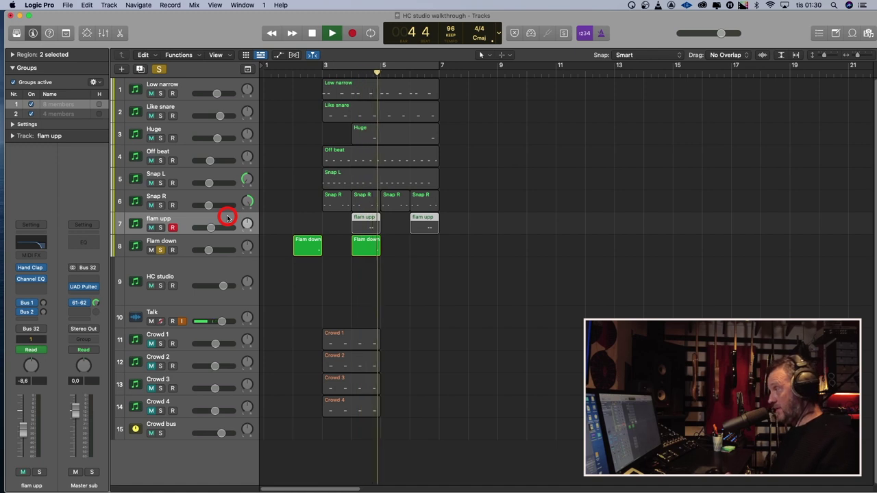
key("space")
- Show automation, solo flam upp with Flam down, and add a Spread lane under flam upp
key("a")
key("s")
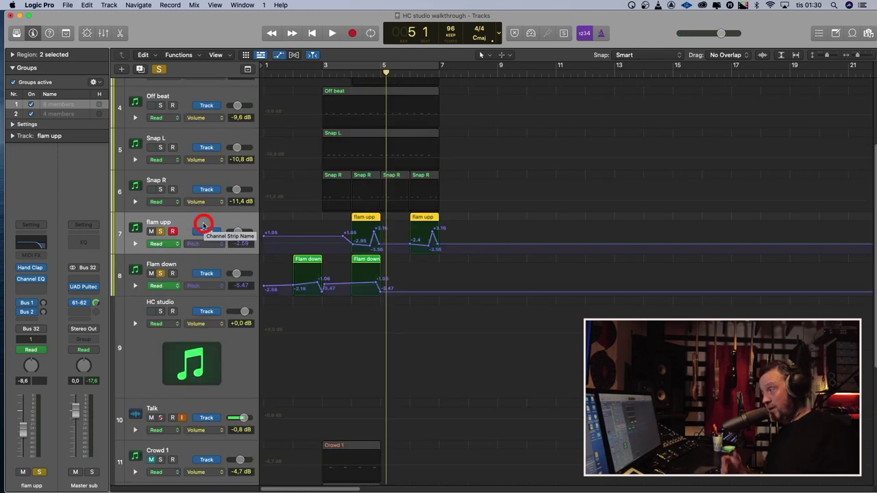
left_click_drag(202, 226, 193, 215)
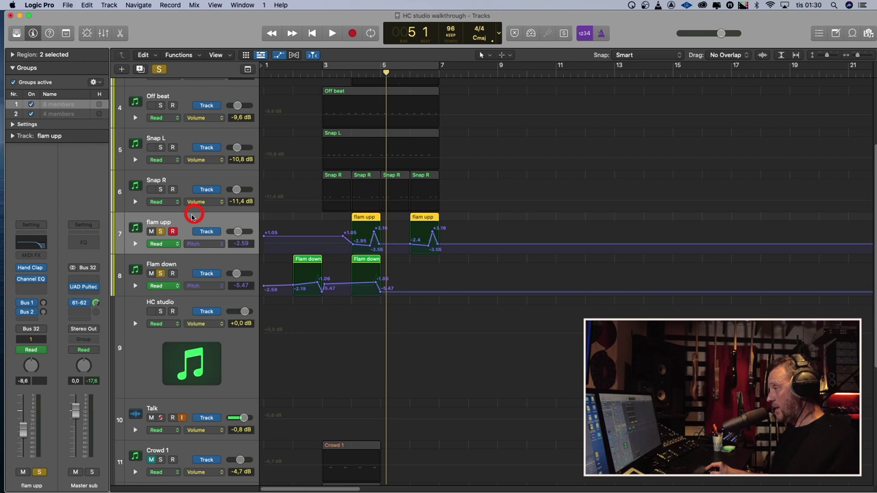
left_click(134, 242)
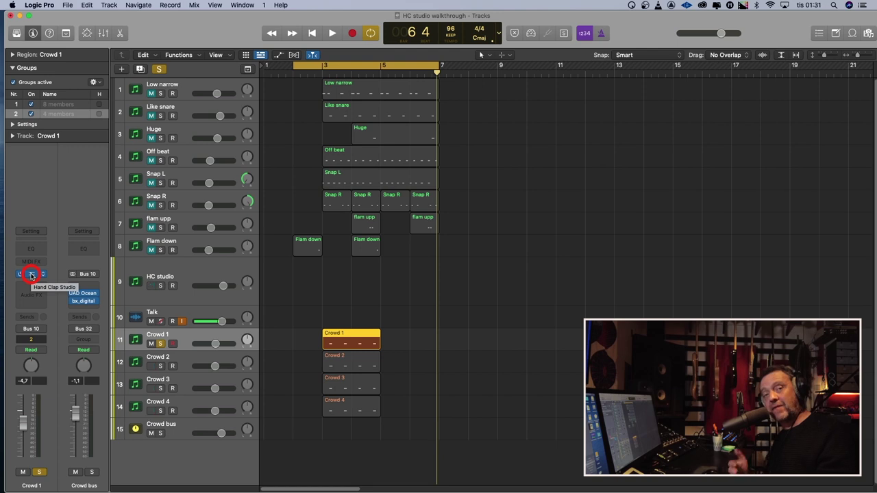
- Open Crowd 1's Hand Clap Studio and set its clapper Spread to 75%
left_click(30, 275)
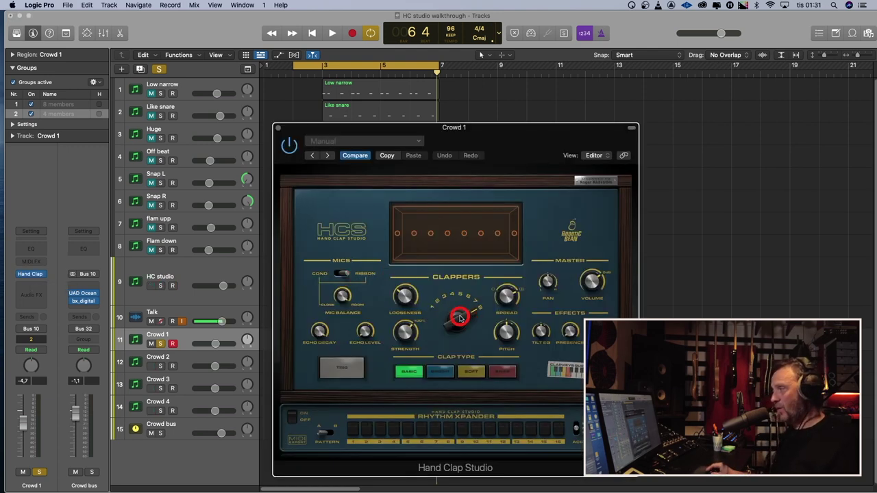
left_click(508, 300)
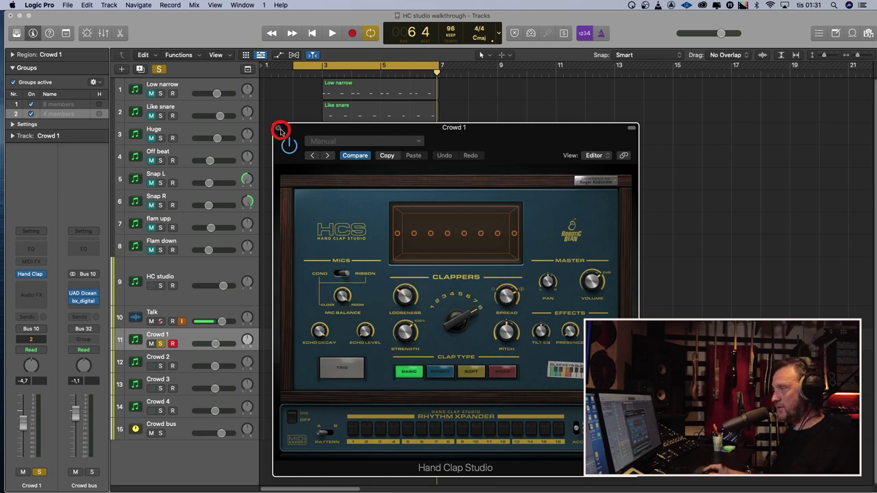
- Close Hand Clap Studio and open the Crowd bus's Ocean Way Studios reverb (OWR A, VOC GRP)
left_click(280, 129)
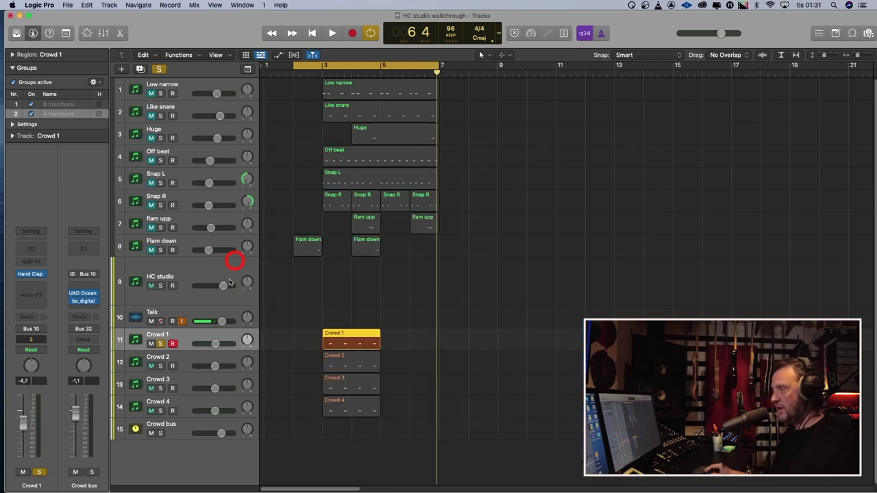
left_click(184, 356)
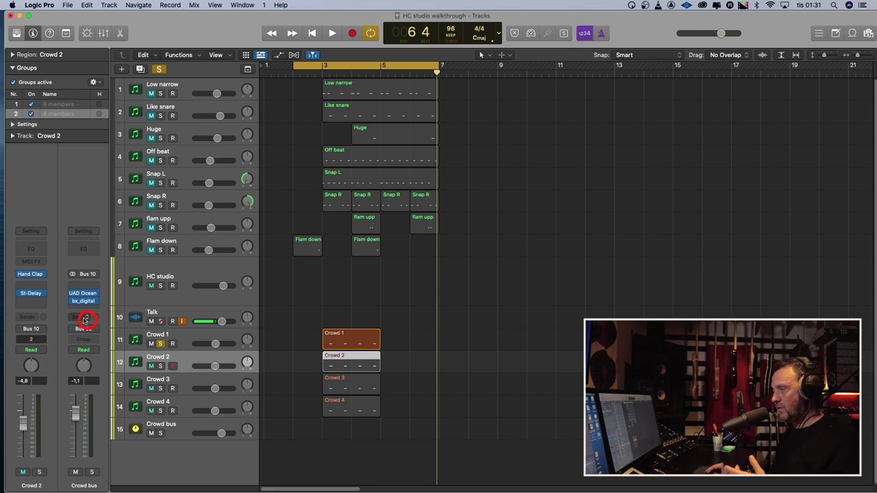
left_click(188, 430)
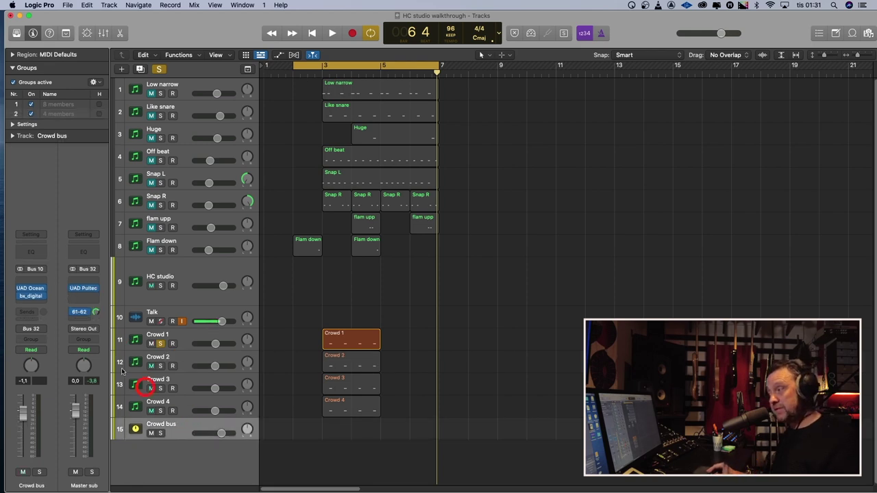
left_click(33, 289)
left_click(364, 217)
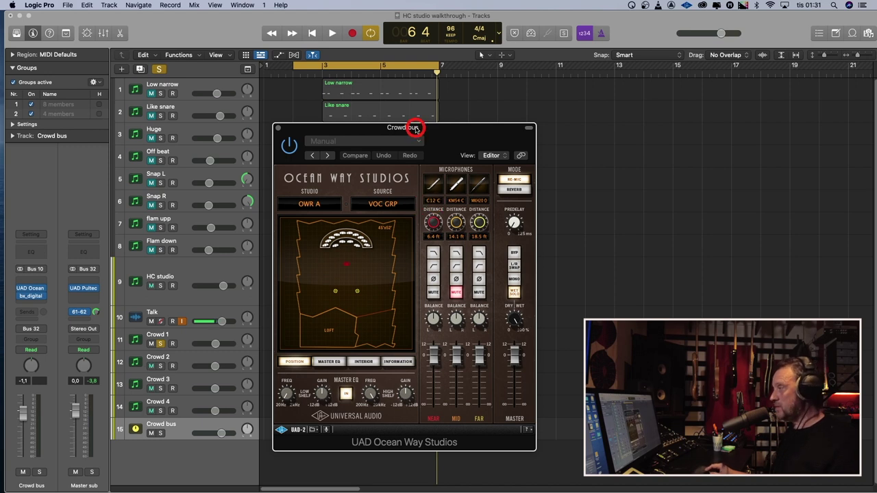
left_click_drag(417, 128, 340, 61)
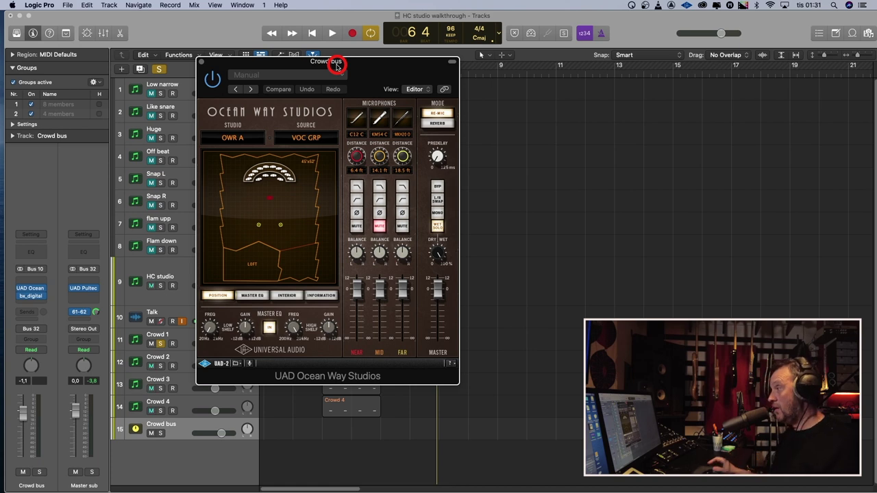
- Close the reverb and open the Crowd bus's bx_digital V3 EQ, moving its window to the top
left_click(202, 62)
left_click(43, 295)
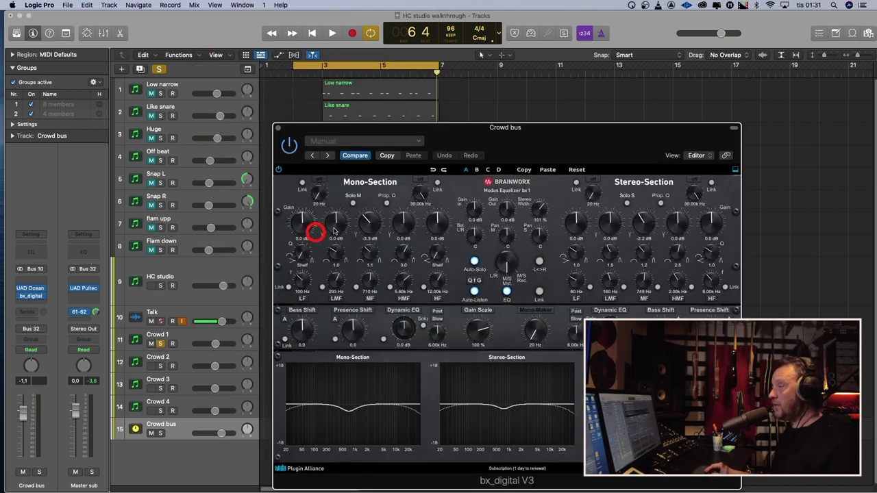
left_click_drag(471, 133, 307, 56)
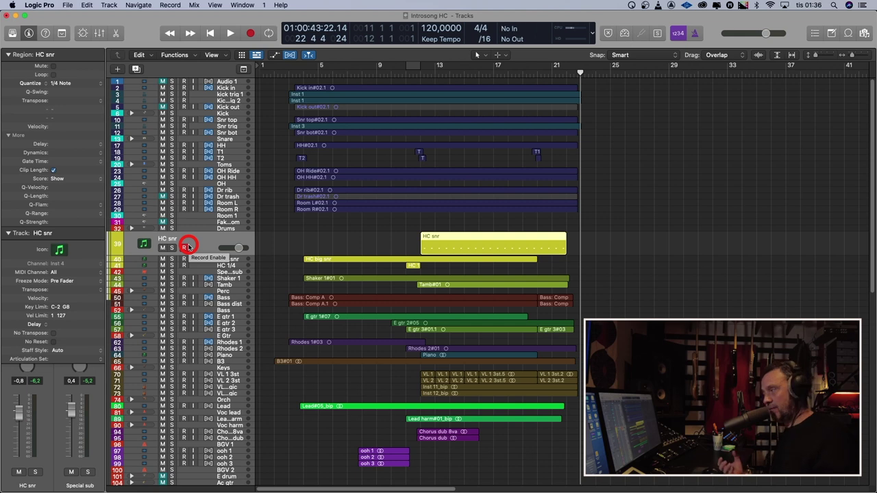
- Solo HC snr and play it from bar 12, then stop
left_click(171, 248)
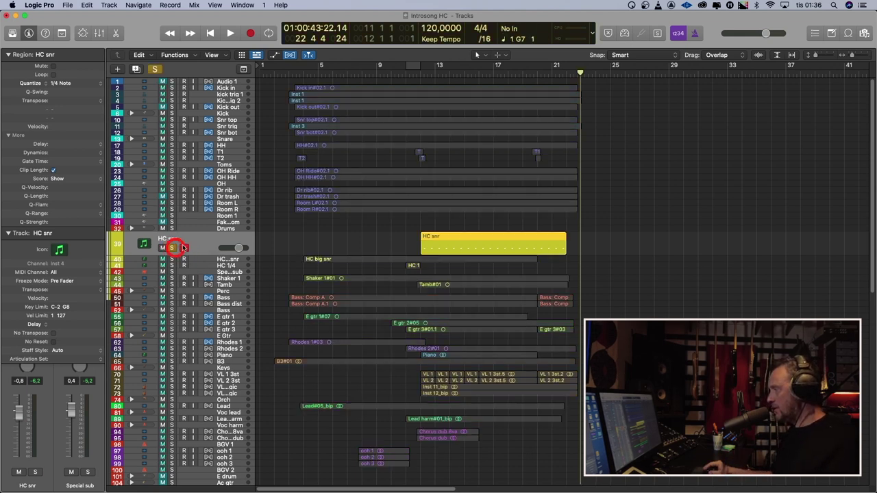
left_click(423, 73)
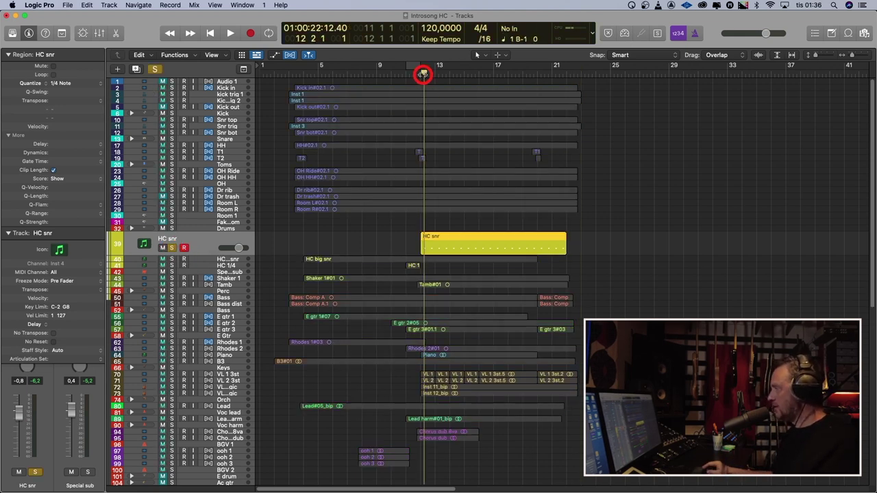
left_click_drag(423, 73, 420, 74)
key("space")
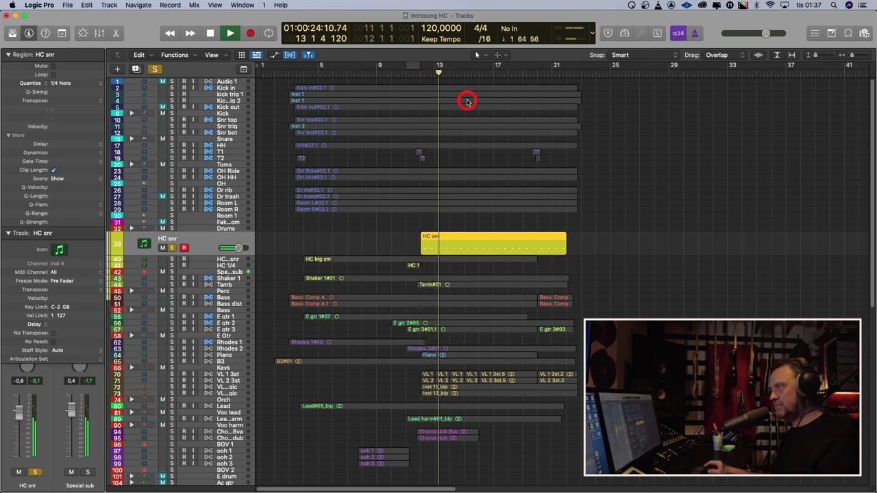
key("space")
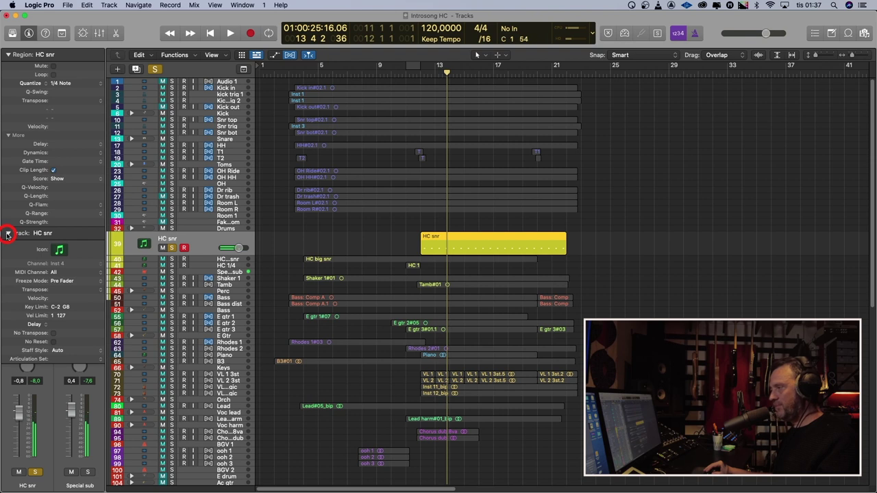
- Inspect HC snr's Hand Clap Studio instrument (Looseness 30%) and close it
left_click(8, 235)
left_click(26, 243)
left_click_drag(500, 147, 447, 78)
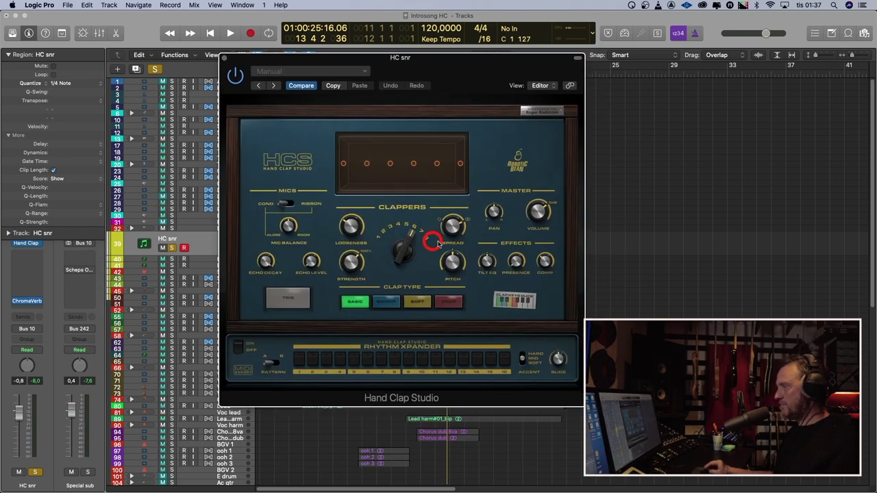
mouse_move(366, 235)
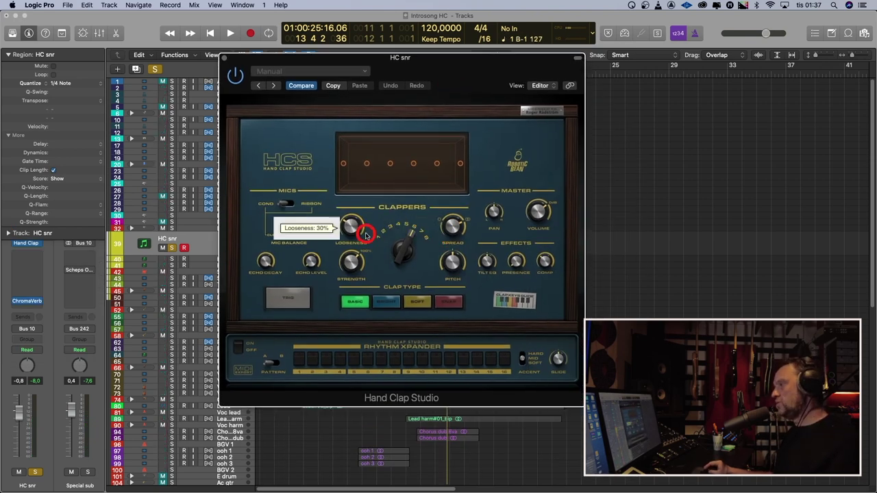
left_click(222, 60)
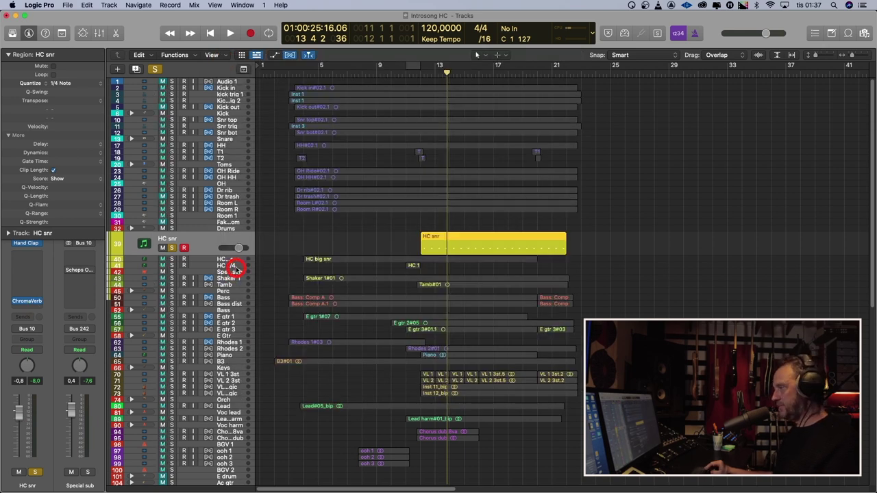
- Unsolo HC snr, mute HC snr and HC big snr, and play from bar 12
left_click(172, 247)
left_click(162, 248)
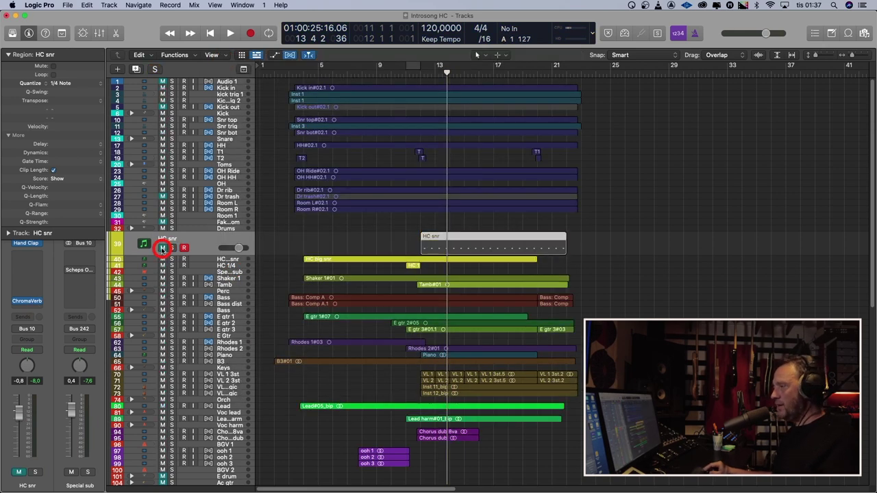
left_click(162, 259)
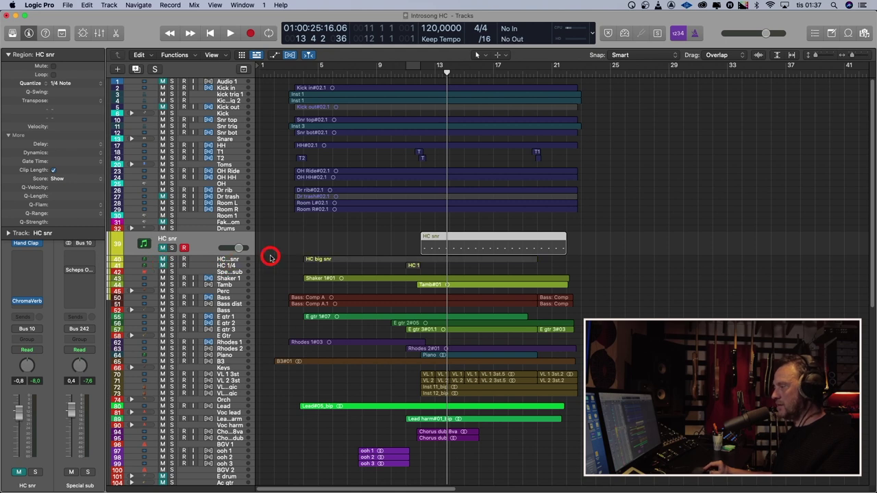
left_click(417, 78)
key("space")
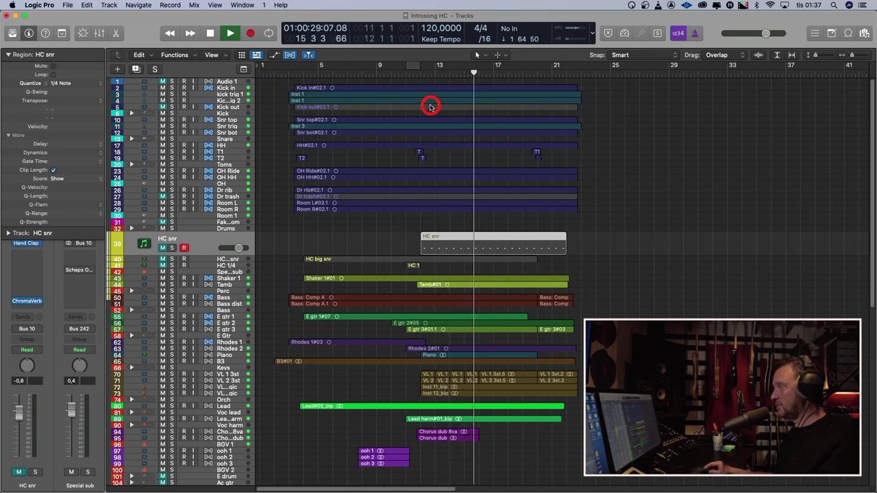
- Unmute HC snr and play again from bar 12 to compare
left_click(161, 247)
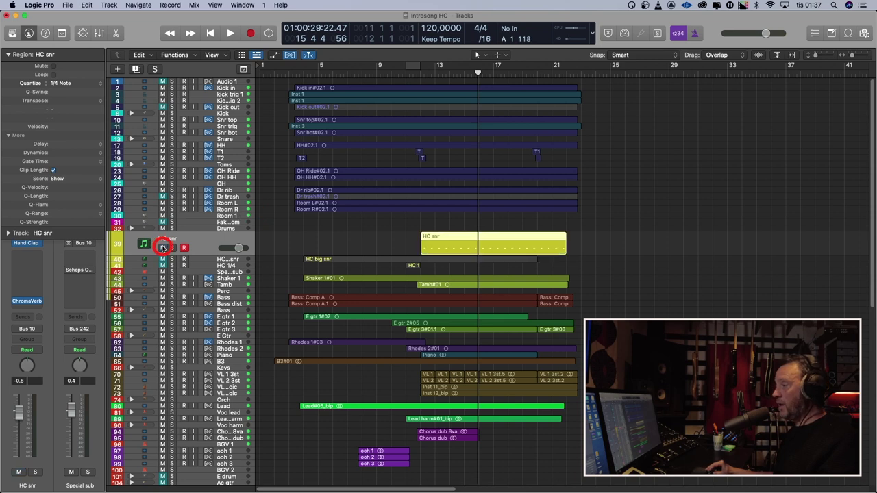
left_click(422, 73)
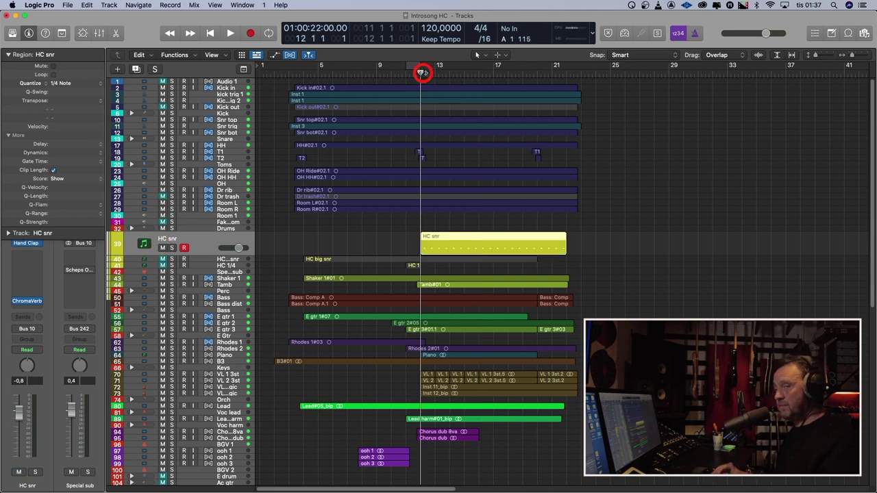
key("space")
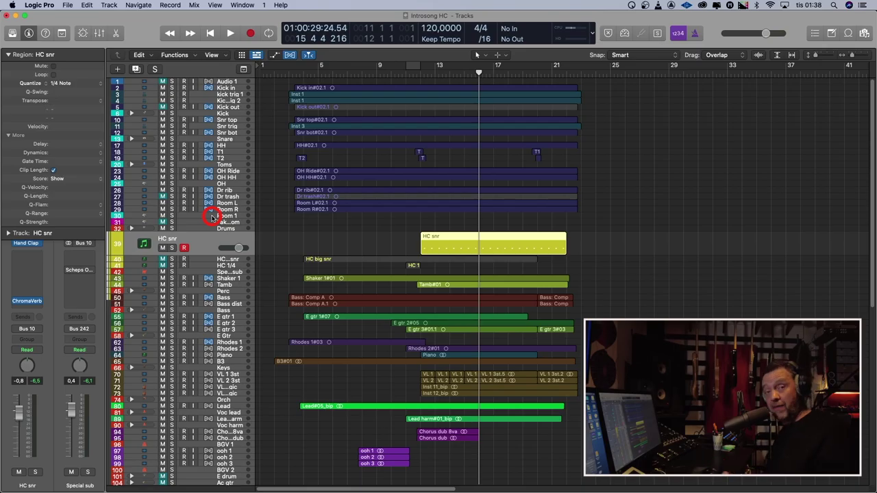
- Unmute and select HC big snr, then view and close its Hand Clap Studio window
left_click(162, 258)
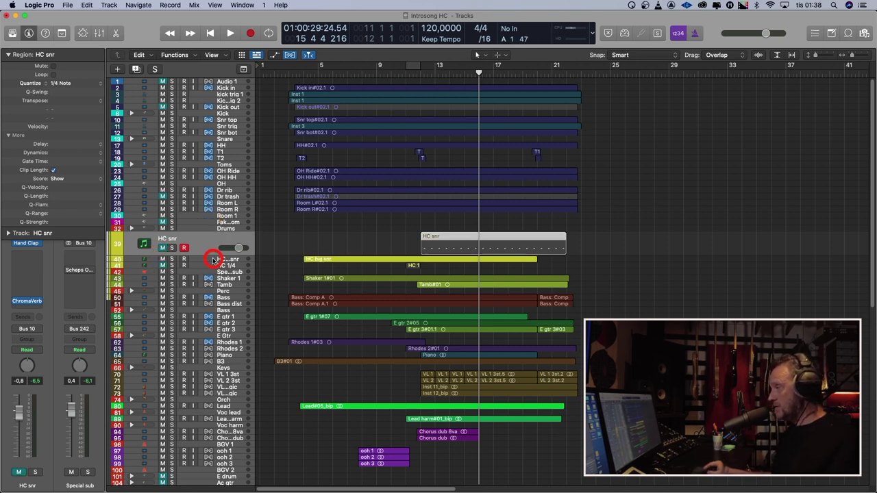
left_click(212, 260)
left_click(321, 70)
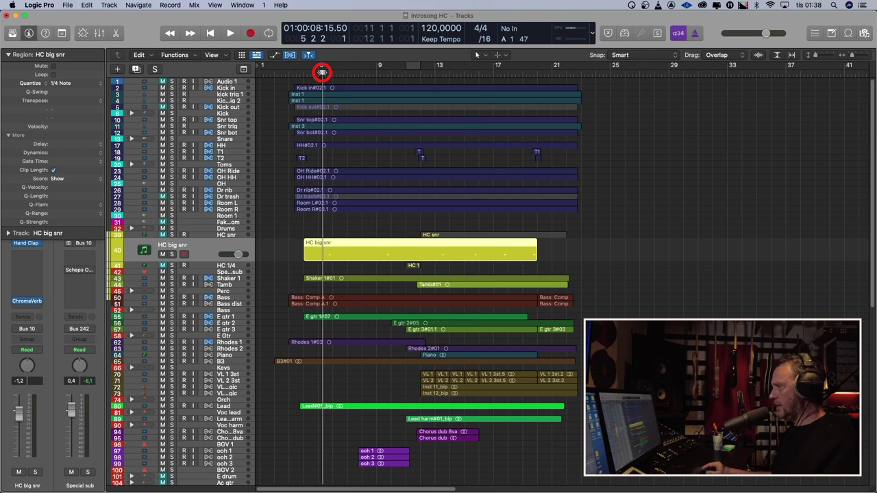
key("v")
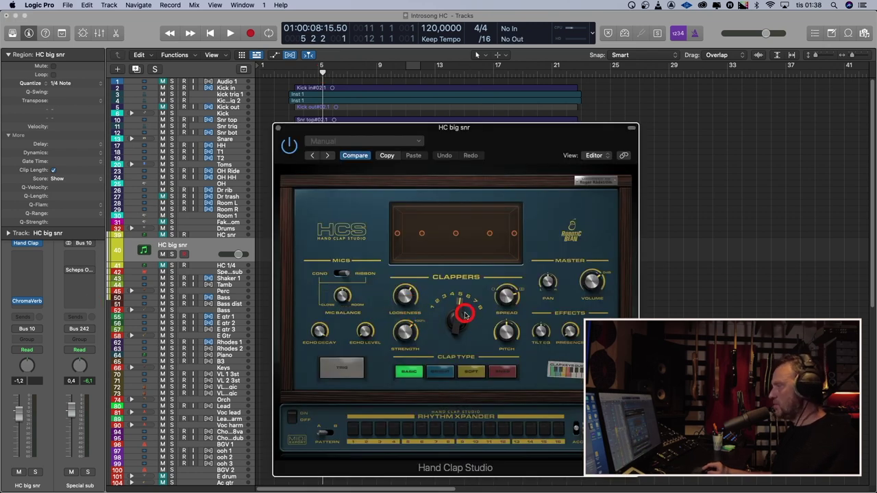
left_click(279, 129)
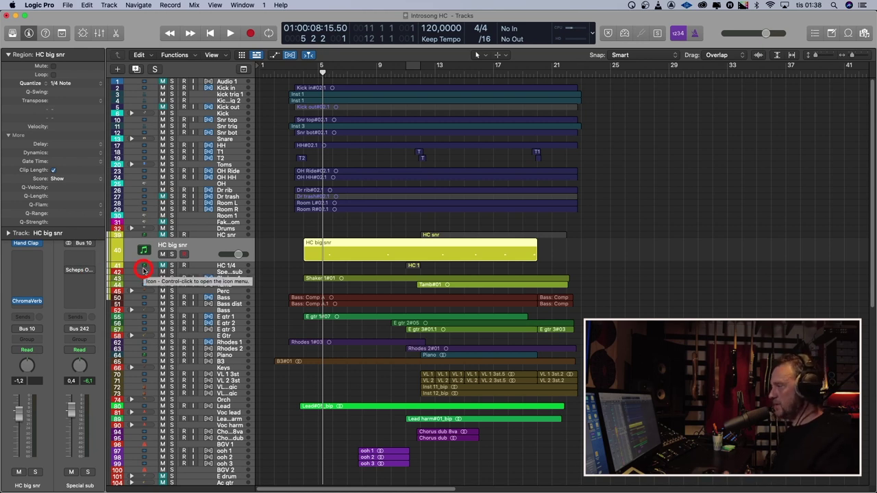
- Play HC big snr soloed from bar 5, then unsolo it and replay the full mix
left_click(173, 254)
key("space")
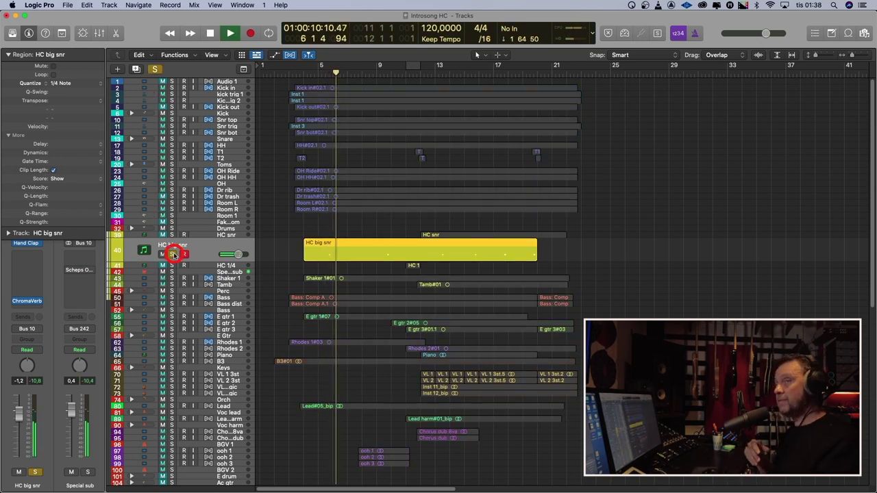
left_click(174, 254)
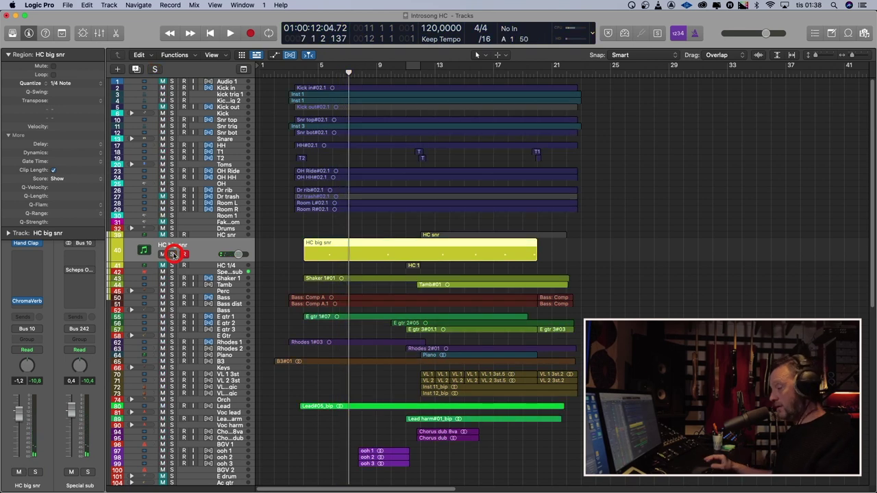
key("space")
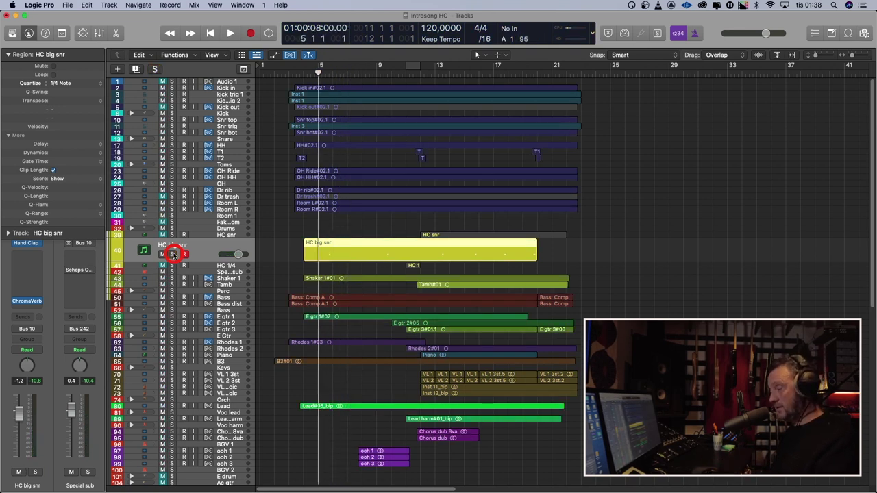
key("space")
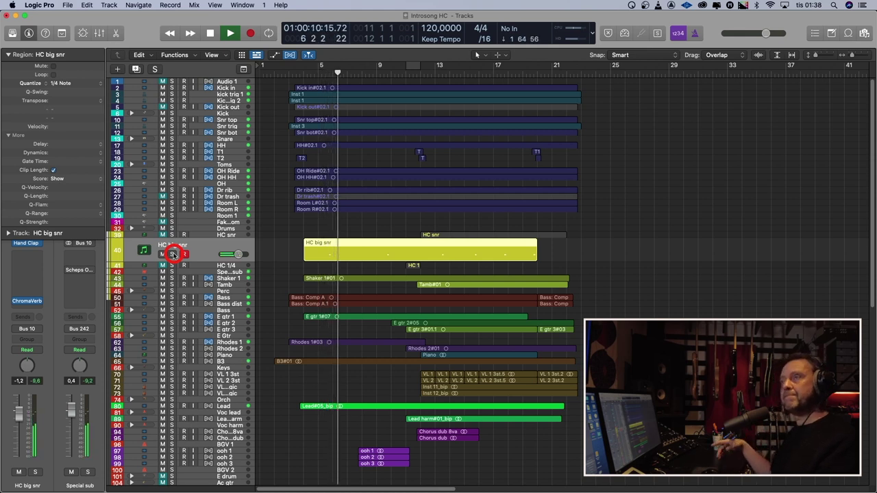
key("space")
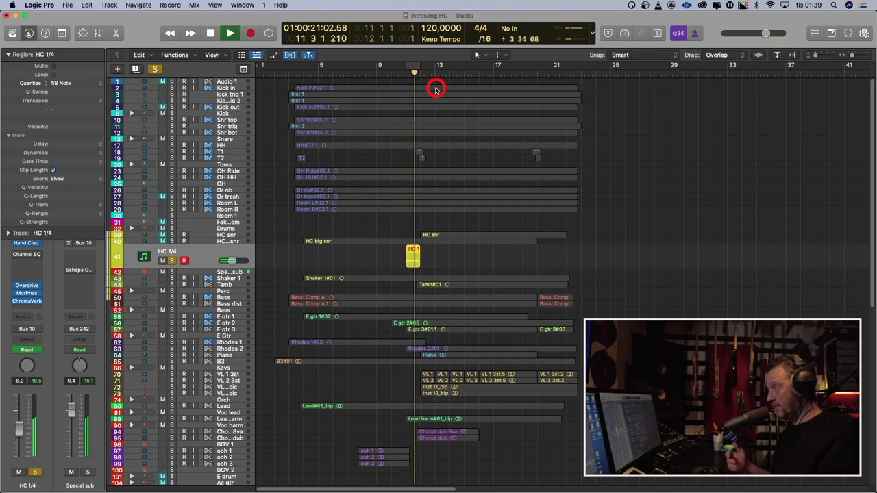
- Stop playback and show automation, expanding then collapsing HC 1/4's Pitch and Spread lanes
key("space")
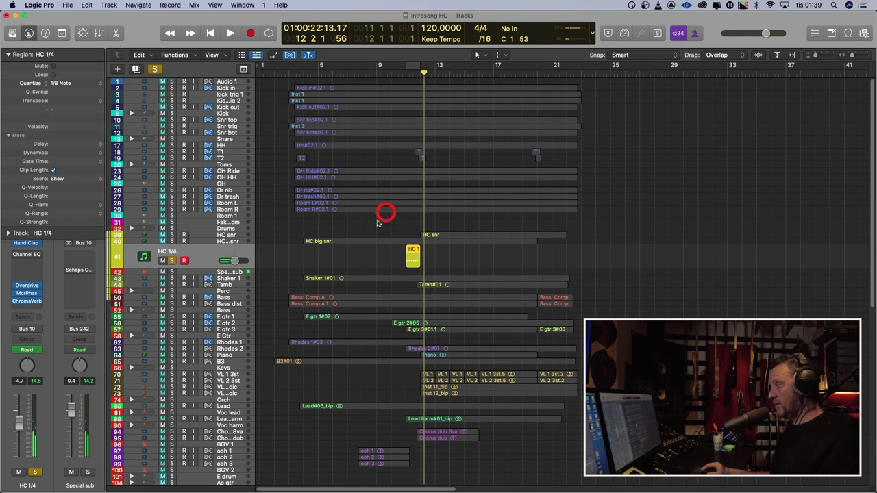
key("a")
scroll(306, 256, "up", 3)
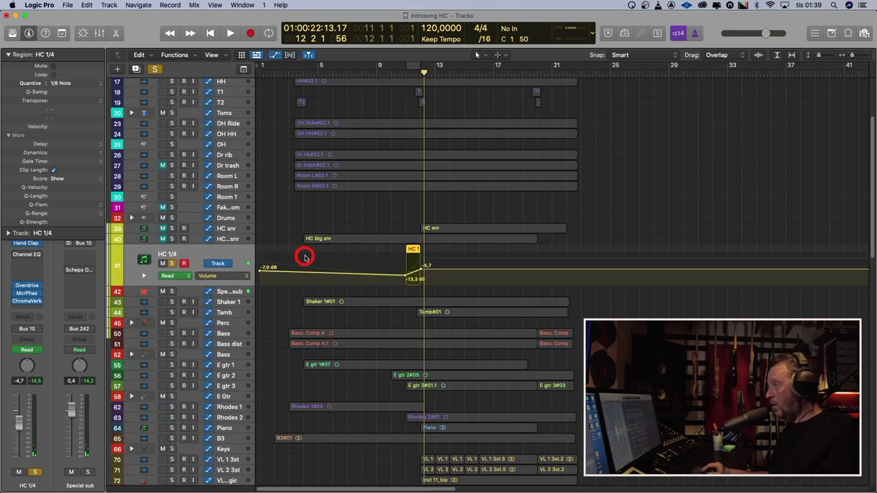
left_click(145, 275)
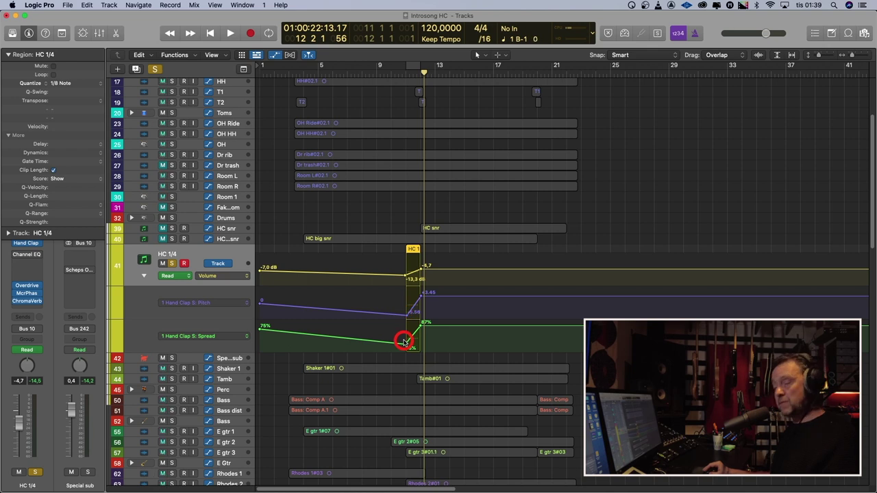
left_click(144, 275)
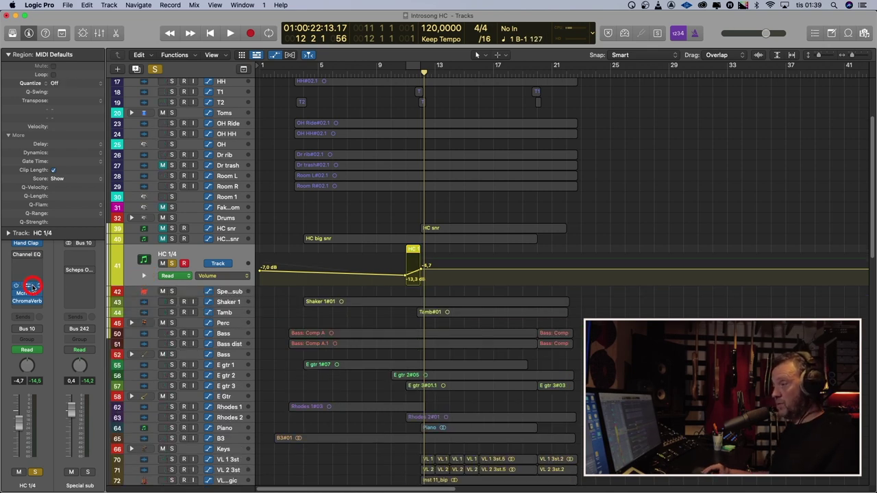
left_click_drag(33, 296, 533, 252)
left_click_drag(298, 248, 163, 259)
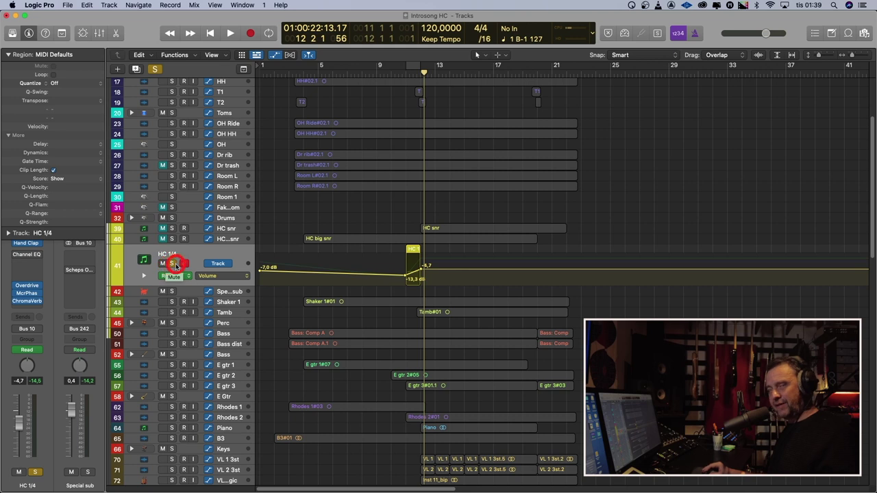
- Unsolo HC 1/4 and play the full arrangement from about bar 10, then stop
left_click(172, 263)
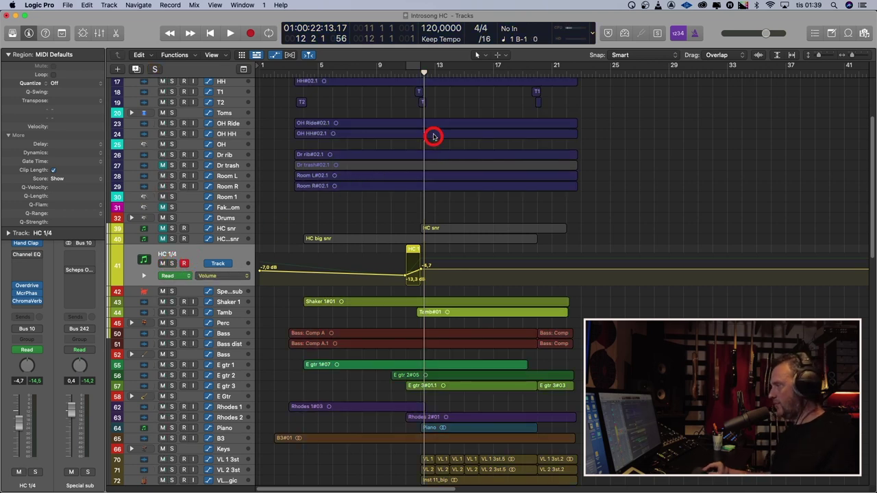
left_click(391, 74)
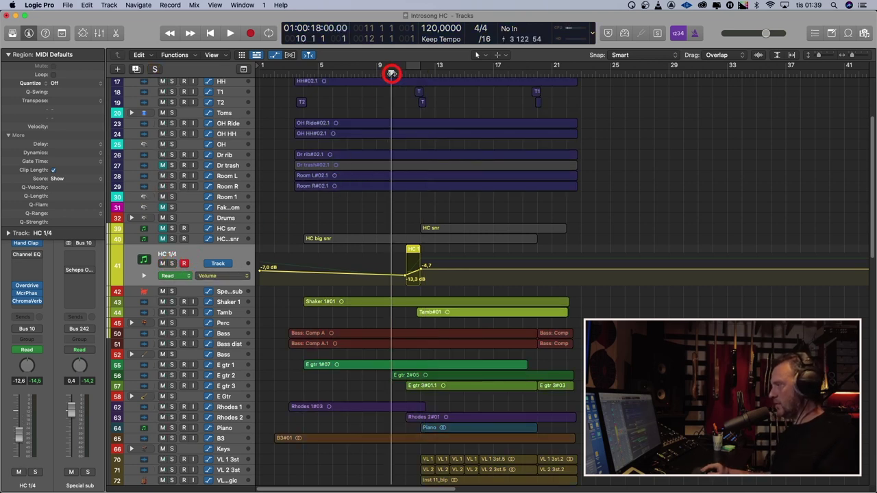
key("space")
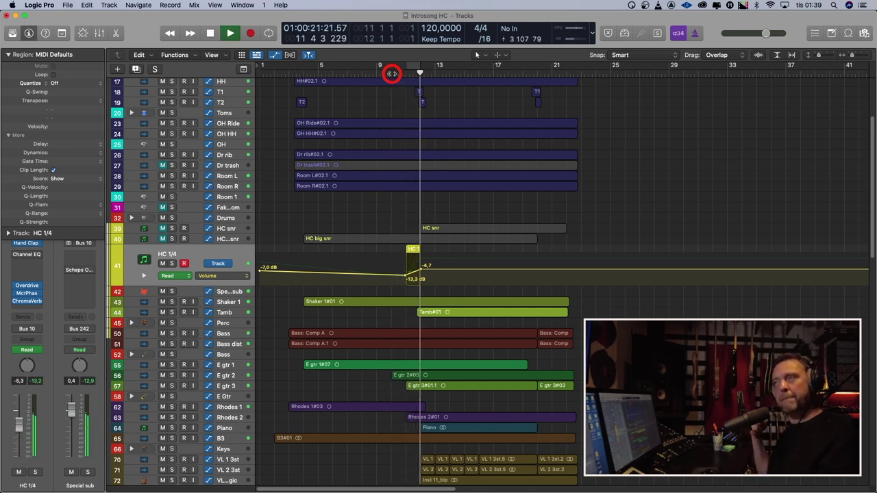
key("space")
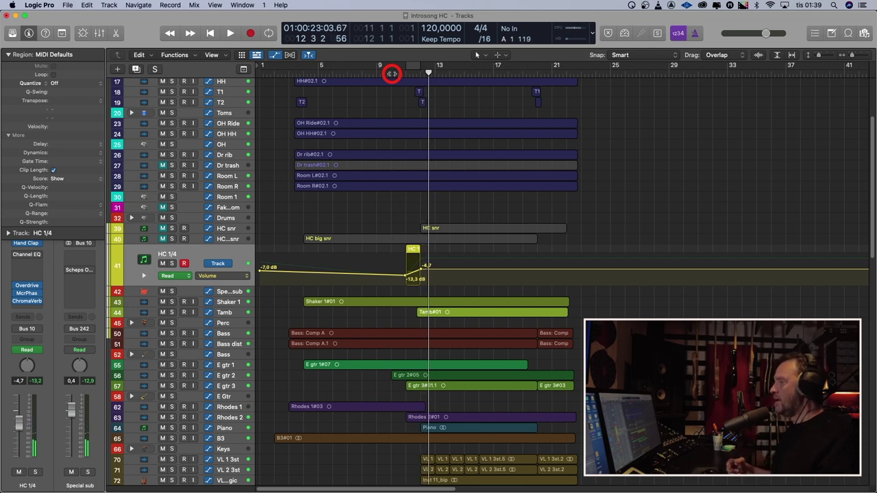